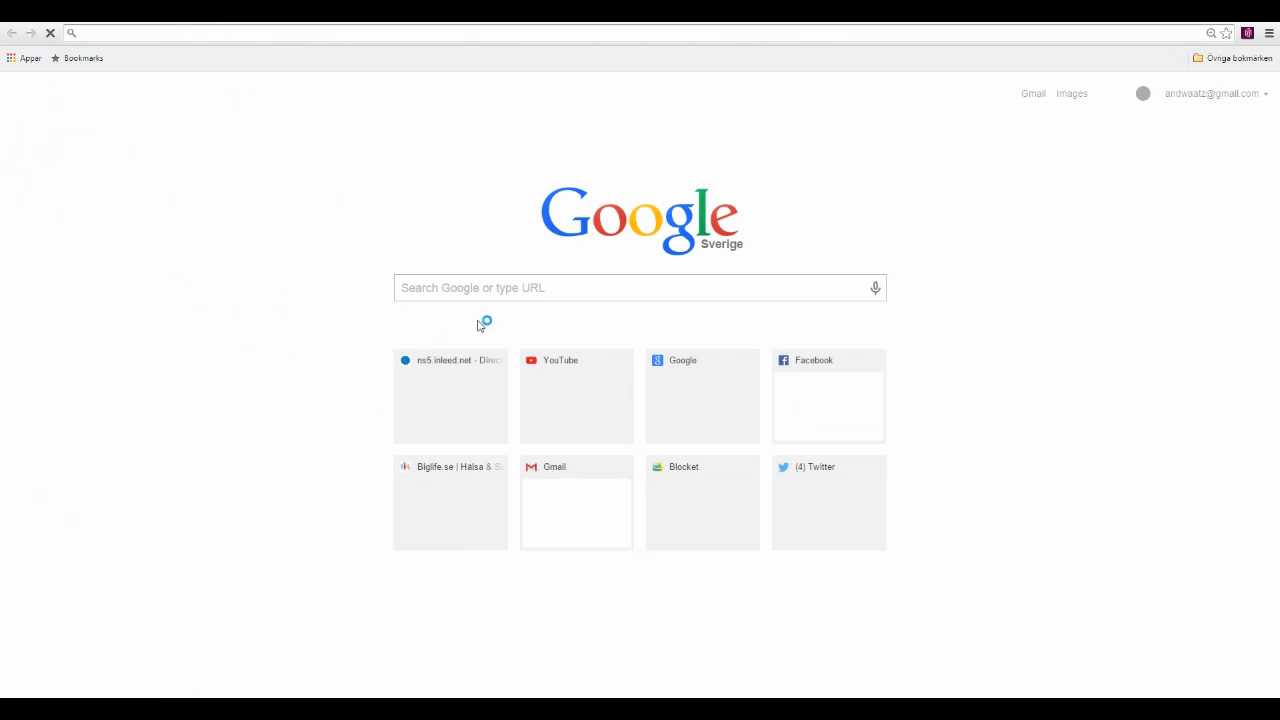
Step: Search Google for "google analytics"
{"action": "left_click", "coordinate": [483, 288]}
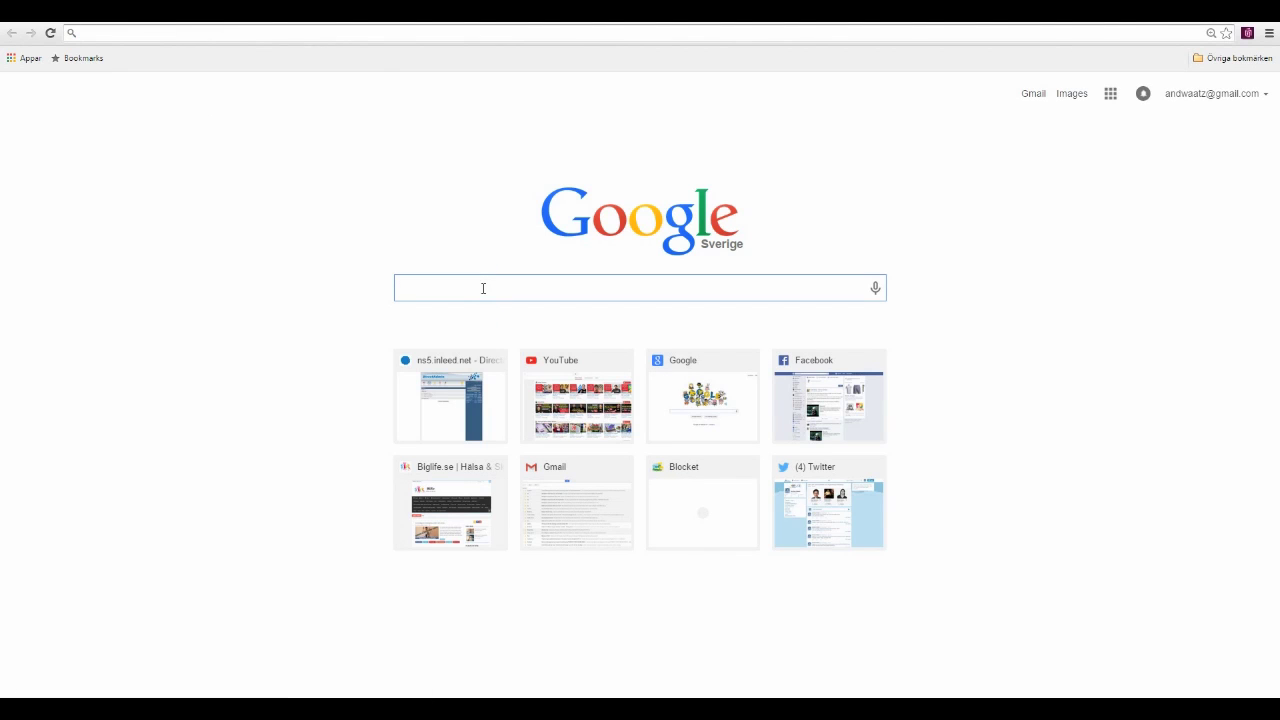
{"action": "type", "text": "google "}
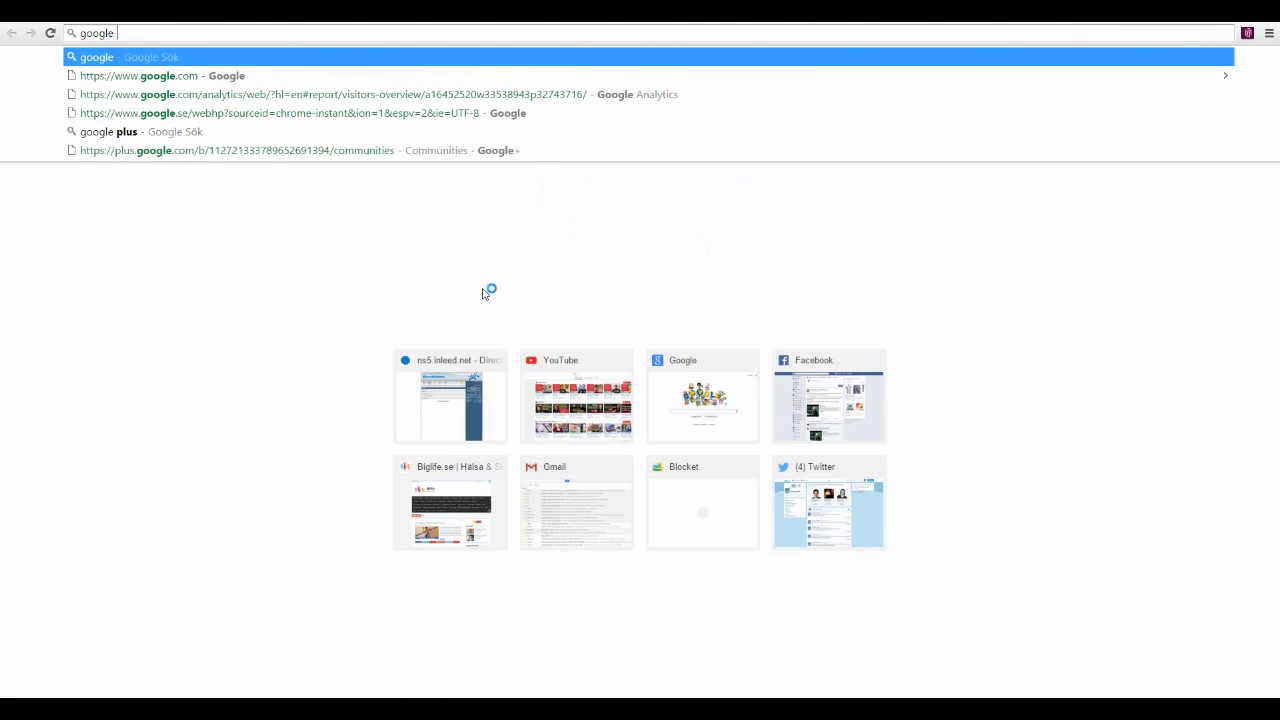
{"action": "type", "text": "anal"}
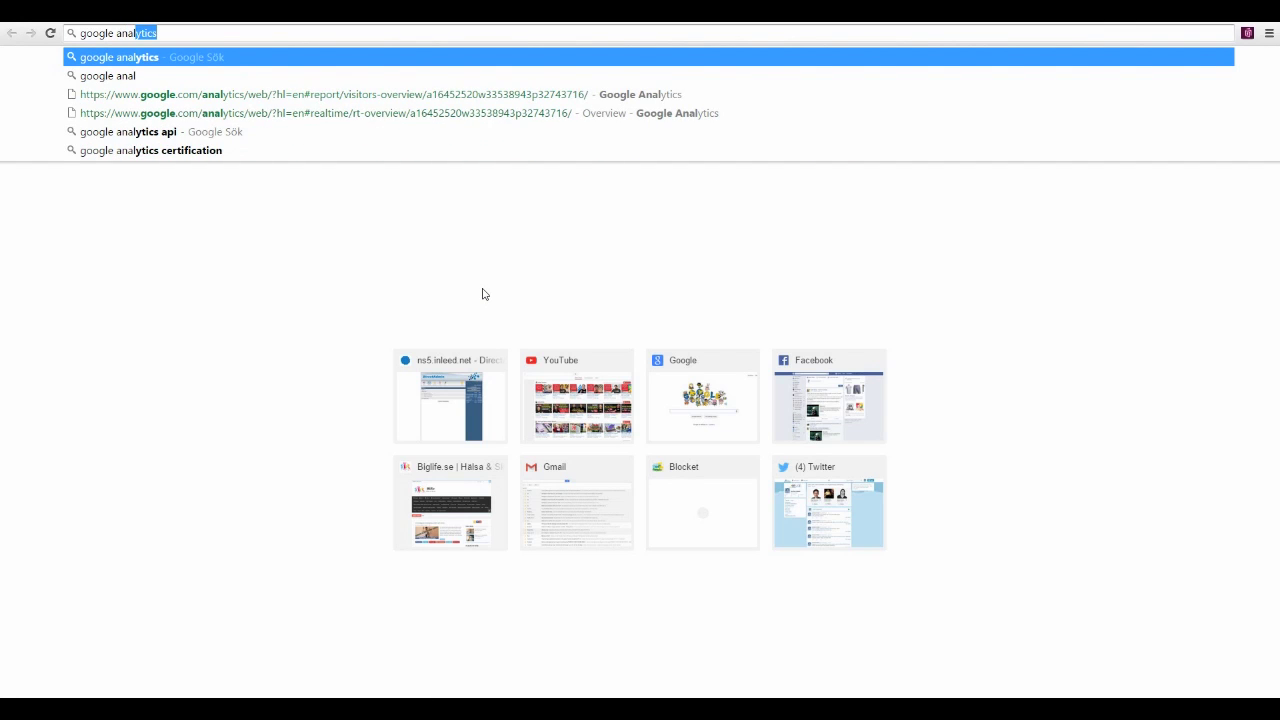
{"action": "type", "text": "ytics"}
{"action": "key", "text": "Return"}
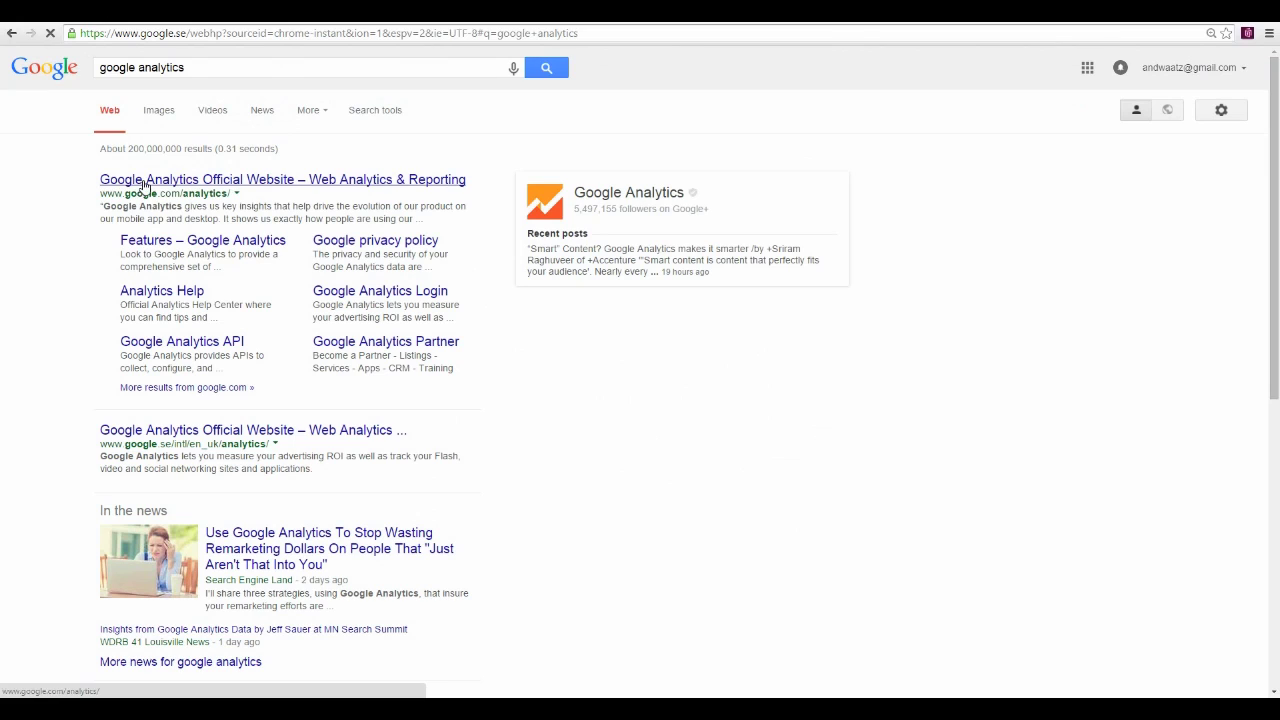
Step: Open the official Google Analytics website, access Google Analytics and start signing up for a new account
{"action": "left_click", "coordinate": [229, 184]}
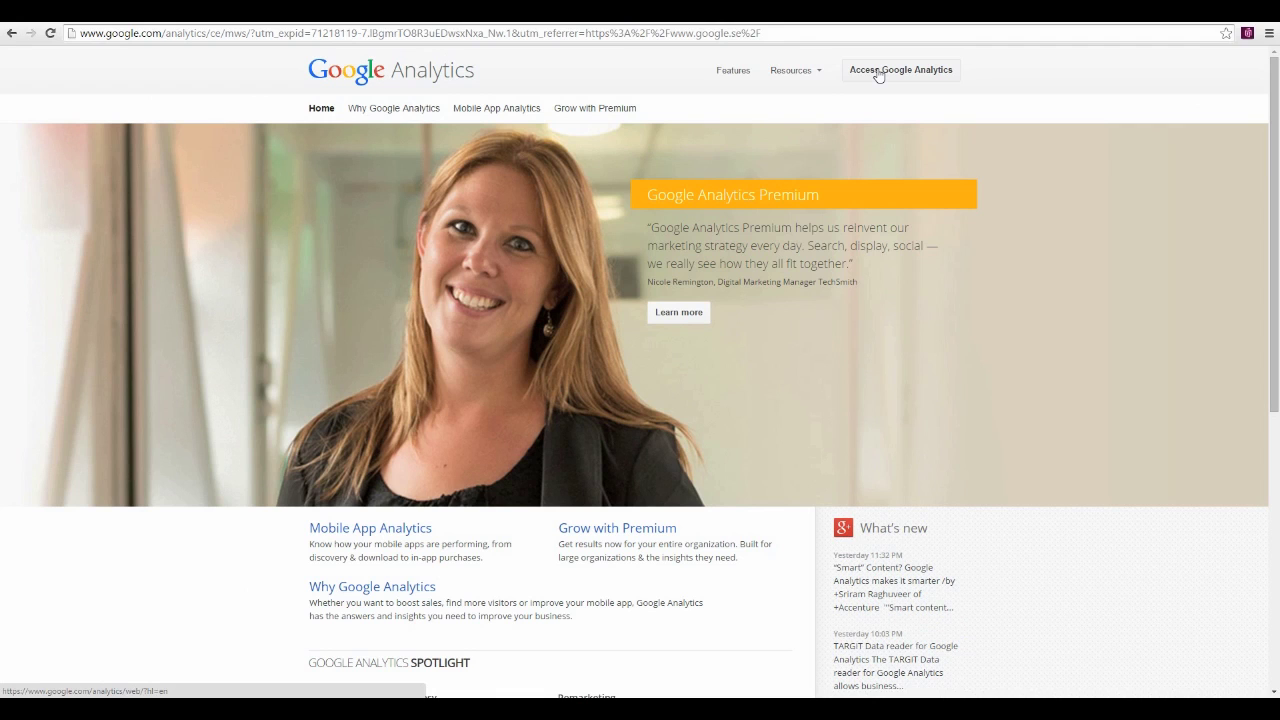
{"action": "left_click", "coordinate": [878, 72]}
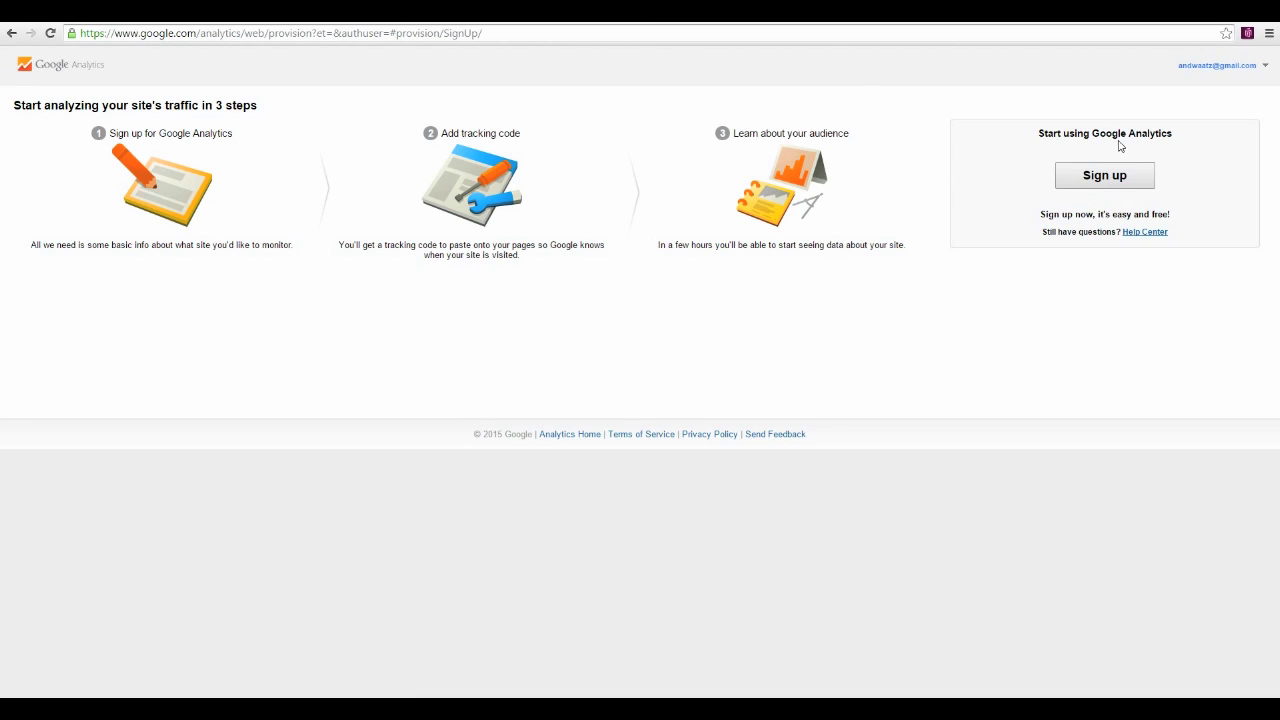
{"action": "left_click", "coordinate": [1106, 178]}
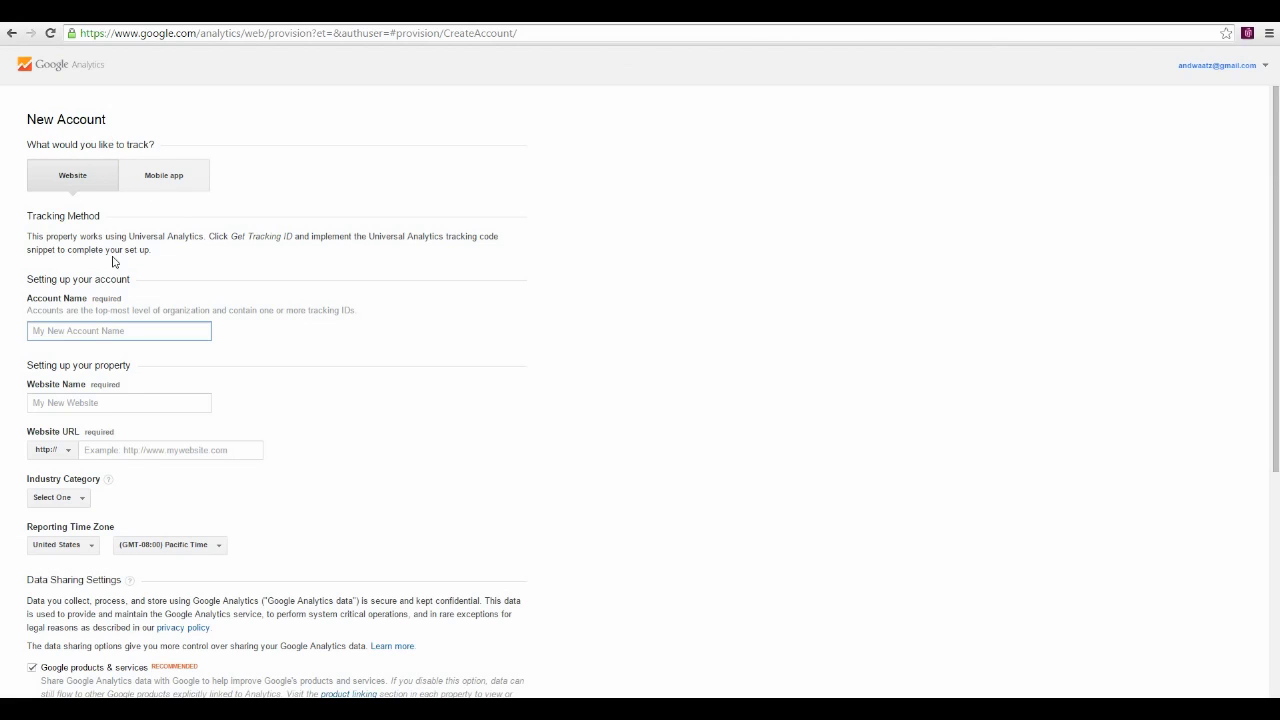
{"action": "type", "text": "Rawfooda"}
{"action": "left_click", "coordinate": [89, 403]}
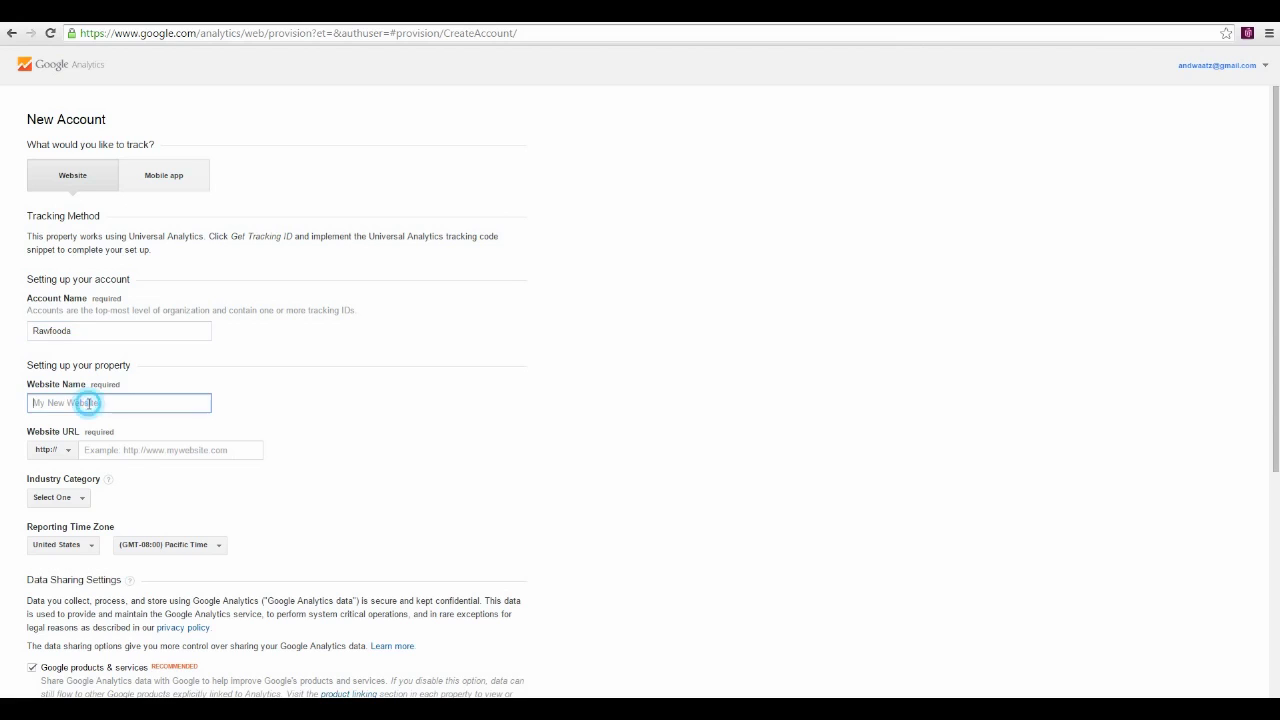
{"action": "type", "text": "Rawfooda"}
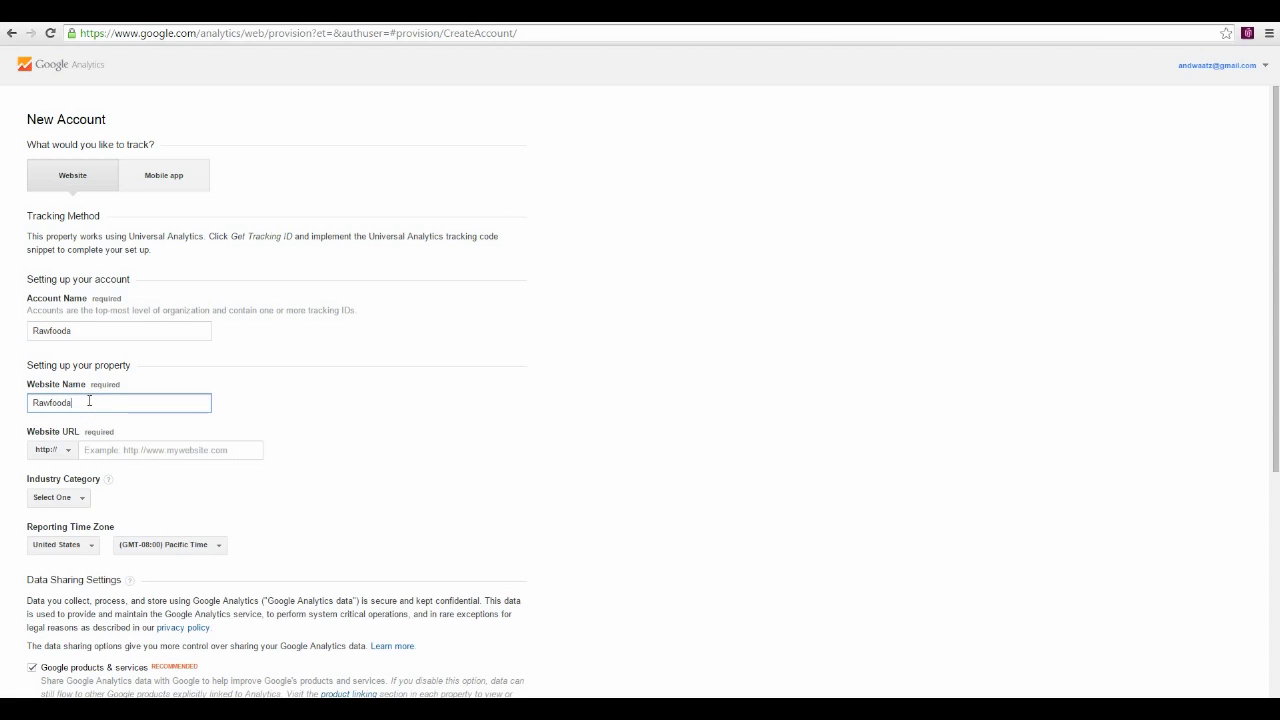
{"action": "left_click", "coordinate": [121, 451]}
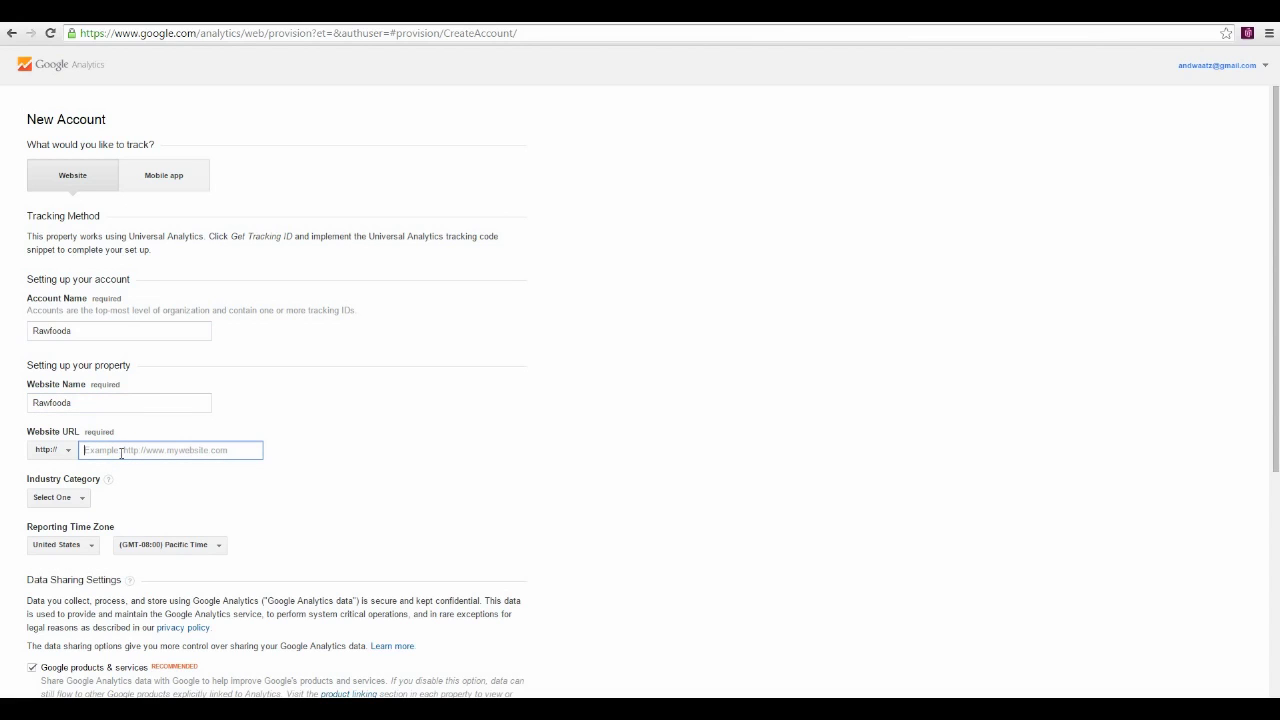
{"action": "type", "text": "www.rawfooda.se"}
Step: Set the industry category to Beauty and Fitness and the reporting time zone country to Sweden
{"action": "left_click", "coordinate": [70, 500]}
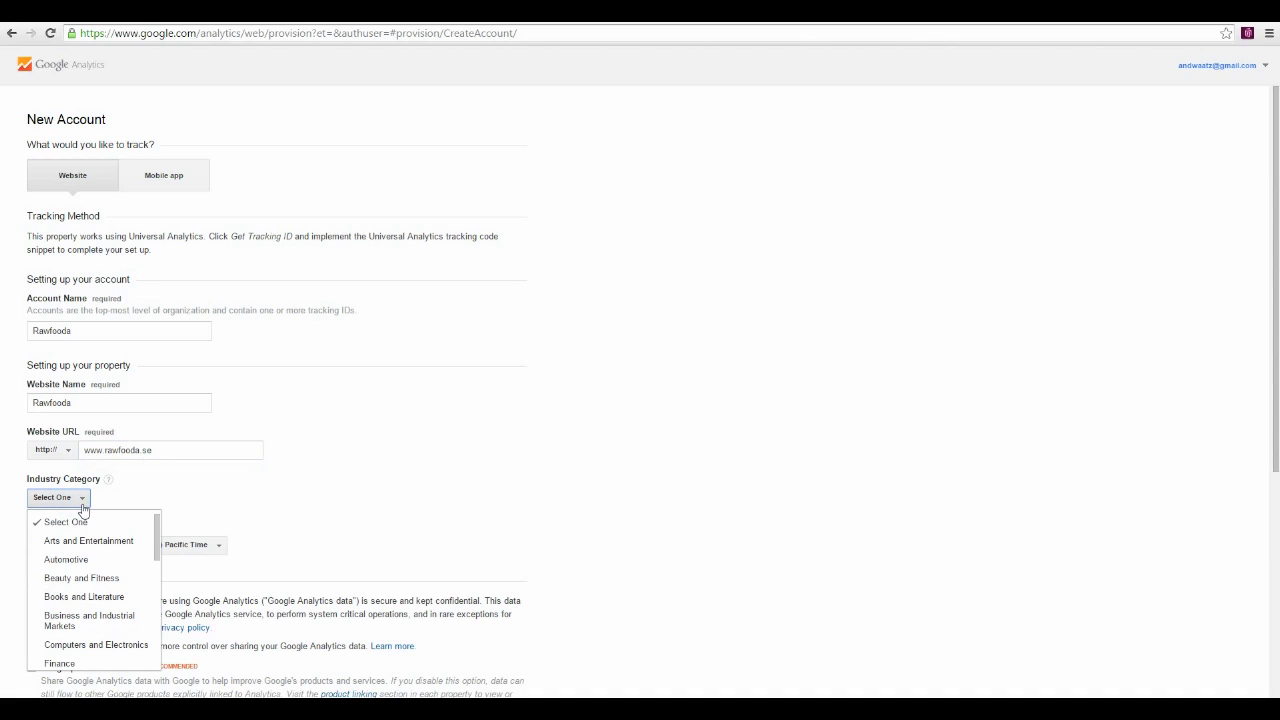
{"action": "scroll", "coordinate": [150, 548], "scroll_direction": "down", "scroll_amount": 2}
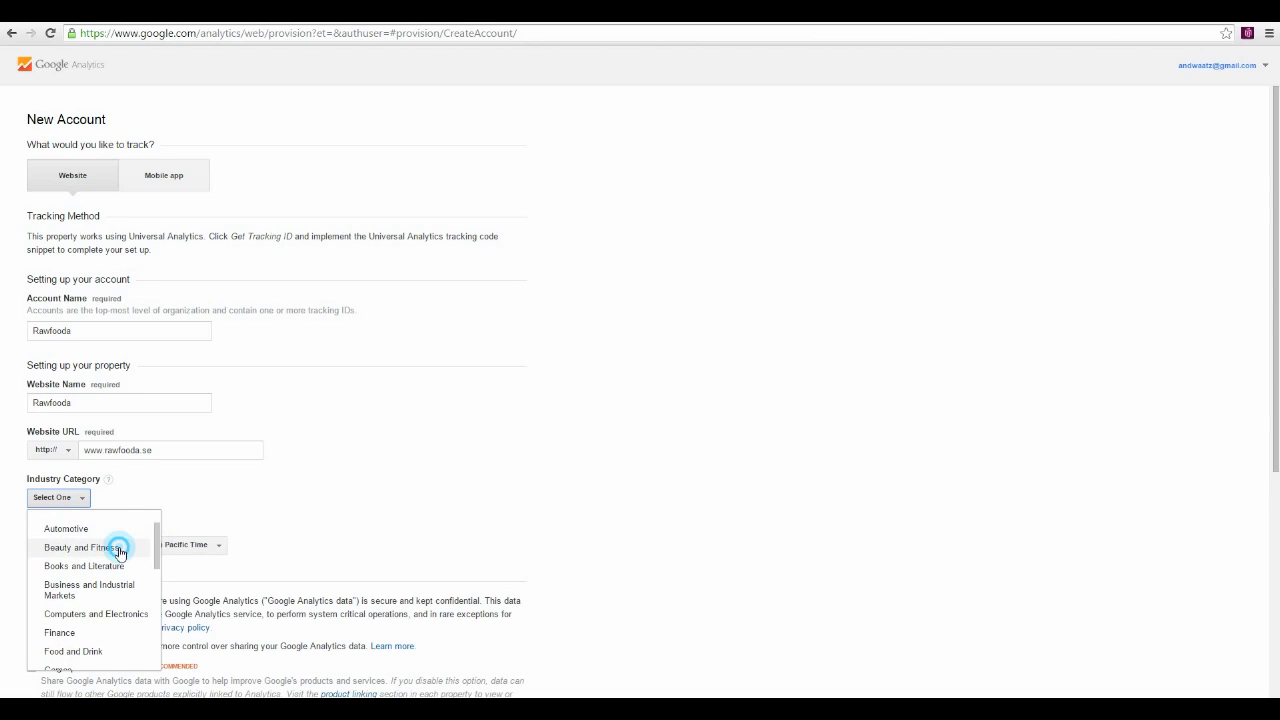
{"action": "left_click", "coordinate": [112, 550]}
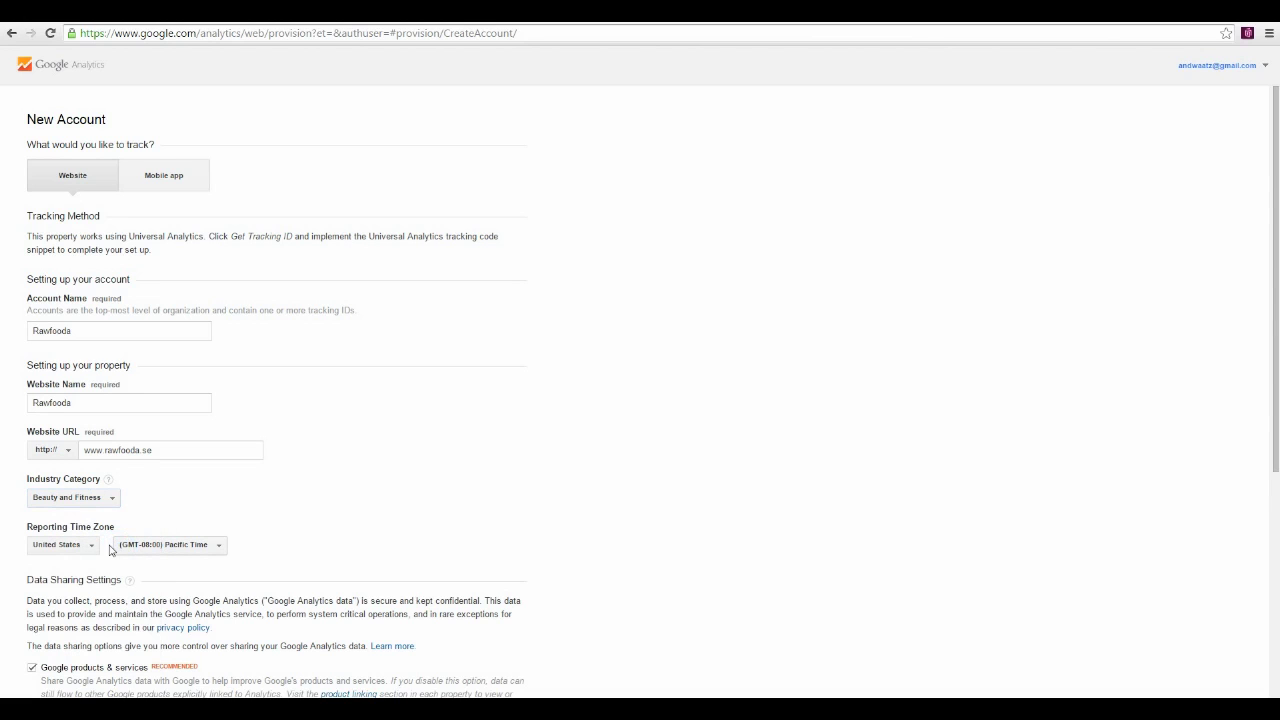
{"action": "left_click", "coordinate": [48, 550]}
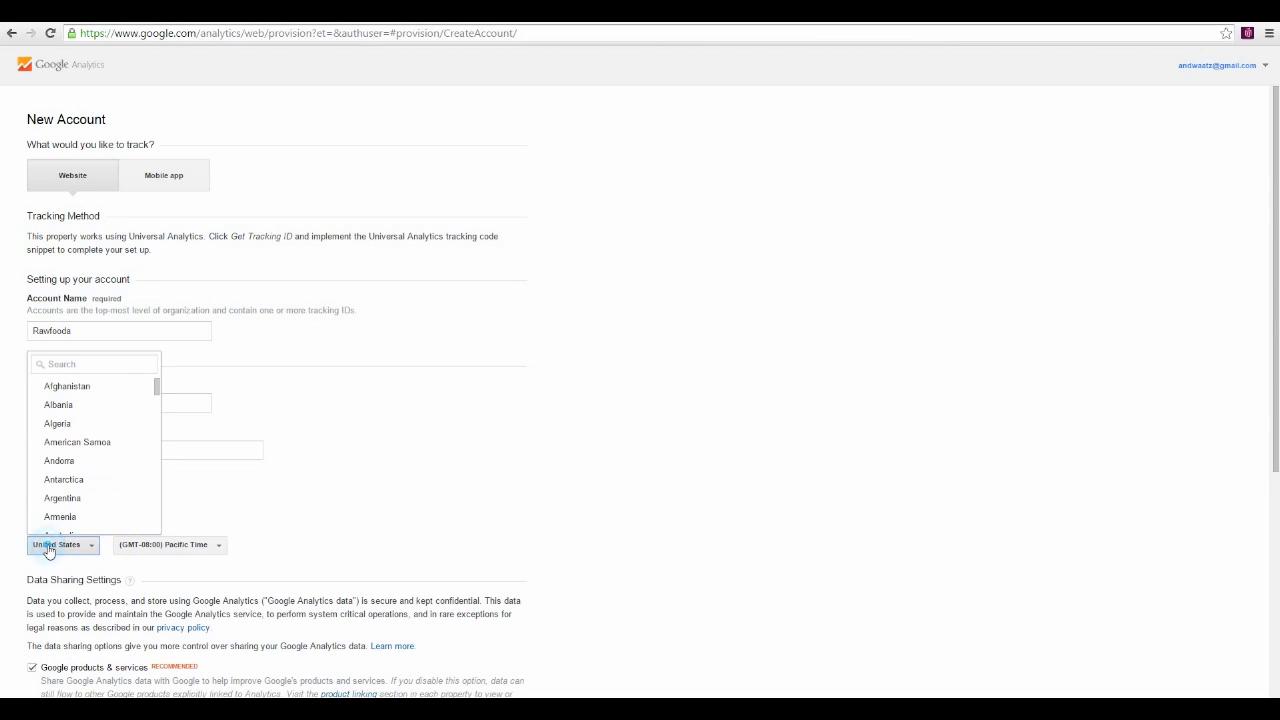
{"action": "type", "text": "swe"}
{"action": "left_click", "coordinate": [120, 385]}
Step: Keep the data sharing settings, request the tracking ID and choose Sweden as the country for the terms of service
{"action": "scroll", "coordinate": [50, 588], "scroll_direction": "down", "scroll_amount": 3}
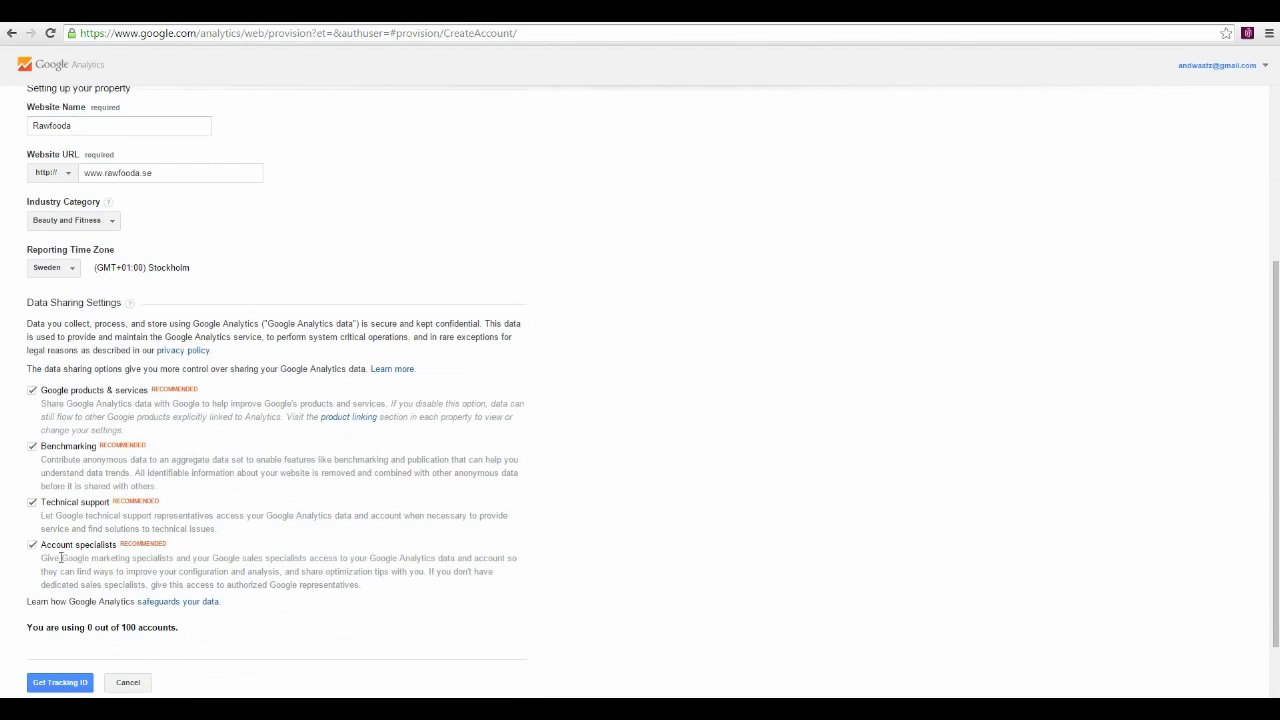
{"action": "scroll", "coordinate": [94, 455], "scroll_direction": "down", "scroll_amount": 2}
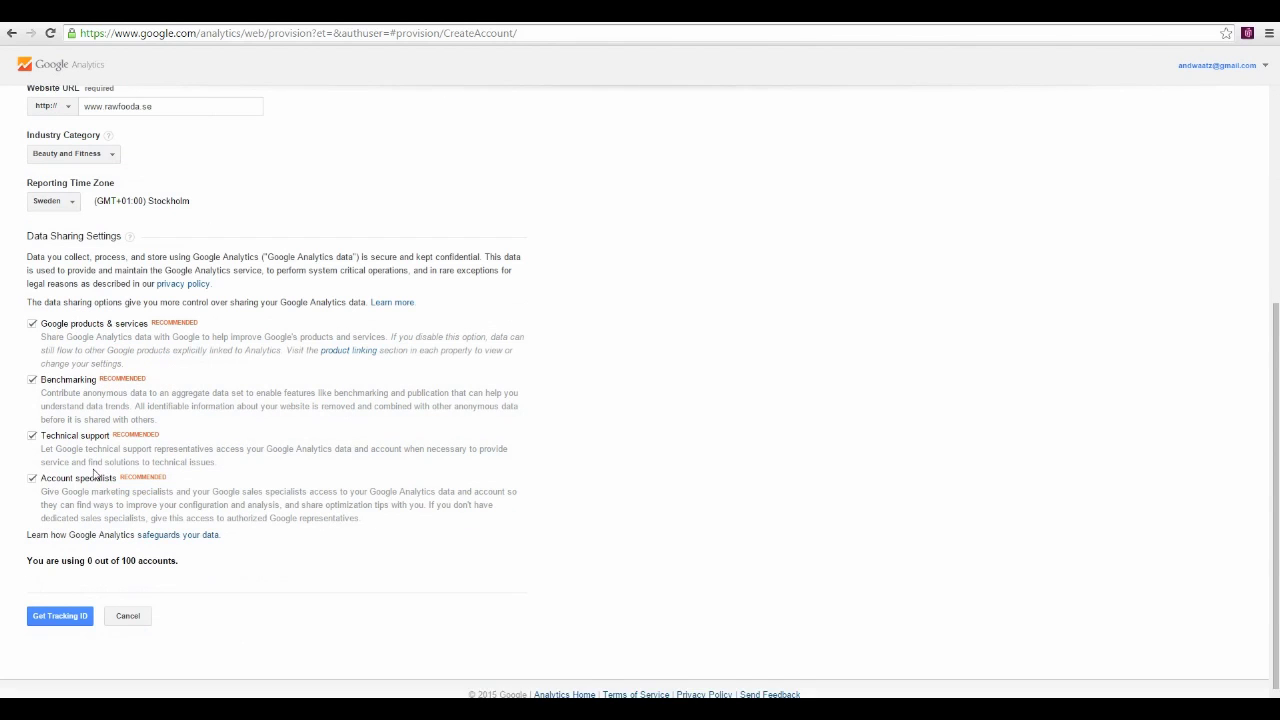
{"action": "left_click", "coordinate": [61, 606]}
{"action": "left_click", "coordinate": [481, 386]}
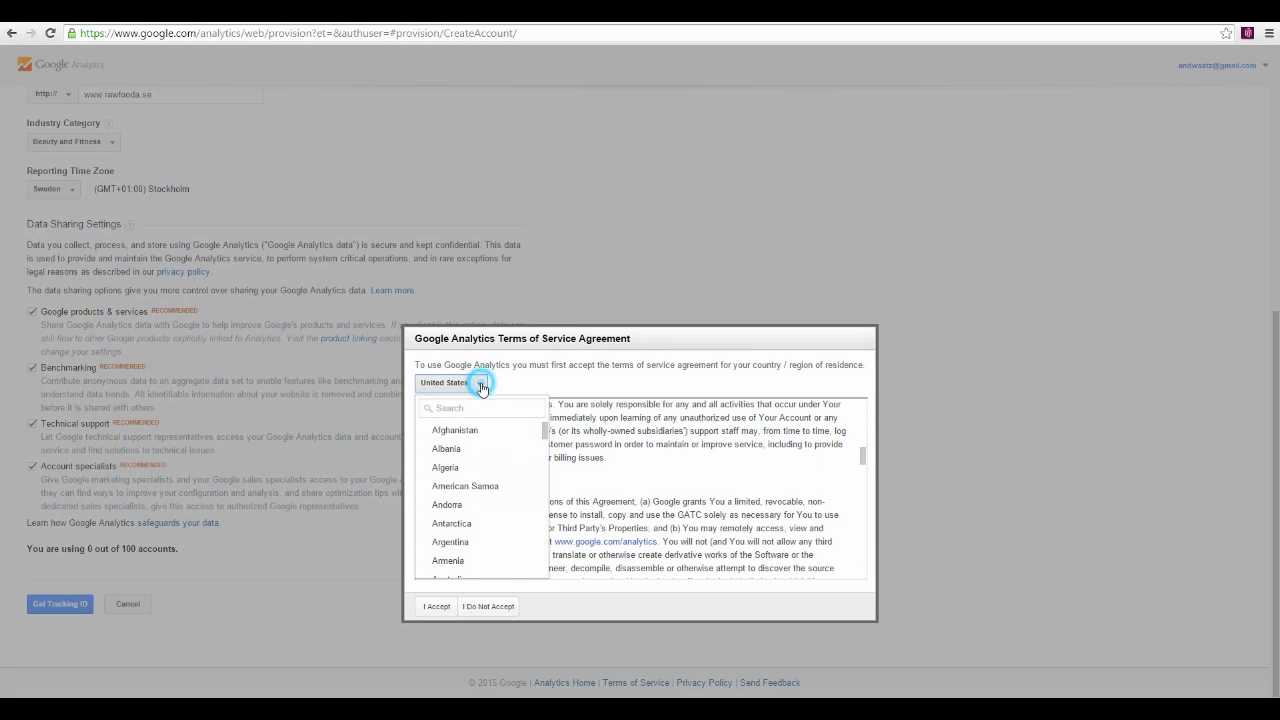
{"action": "left_click", "coordinate": [492, 409]}
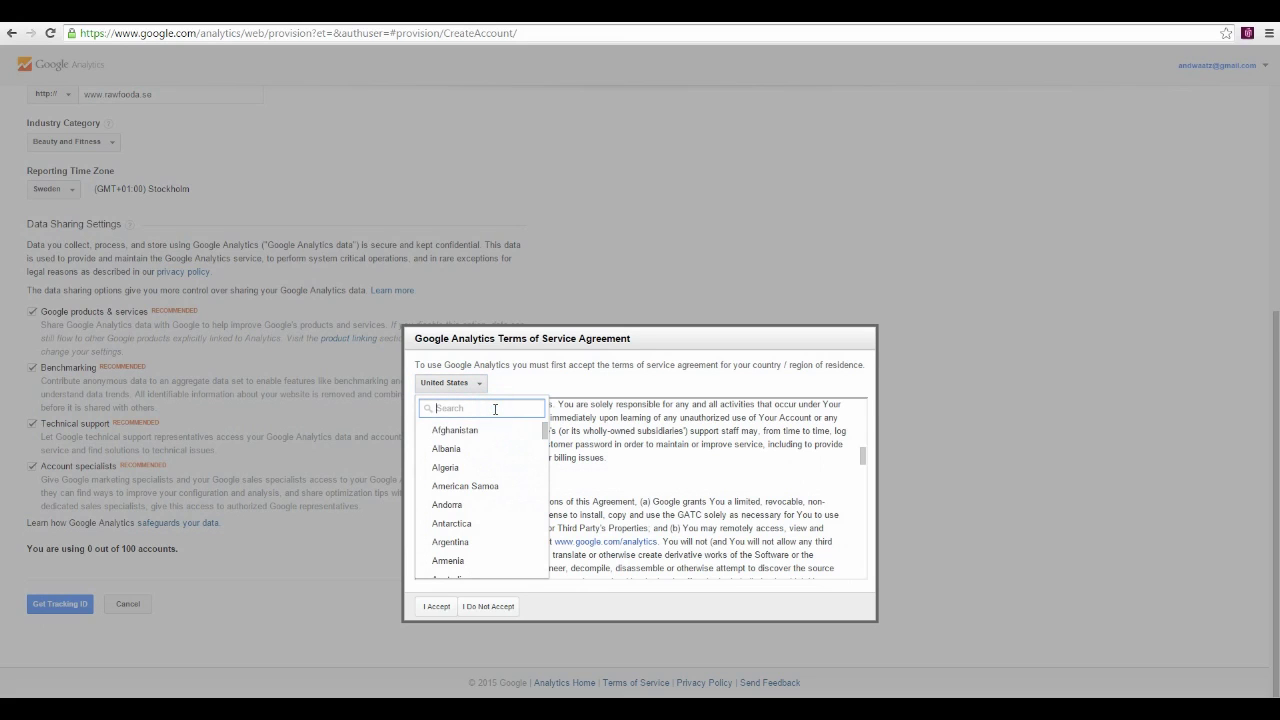
{"action": "type", "text": "swe"}
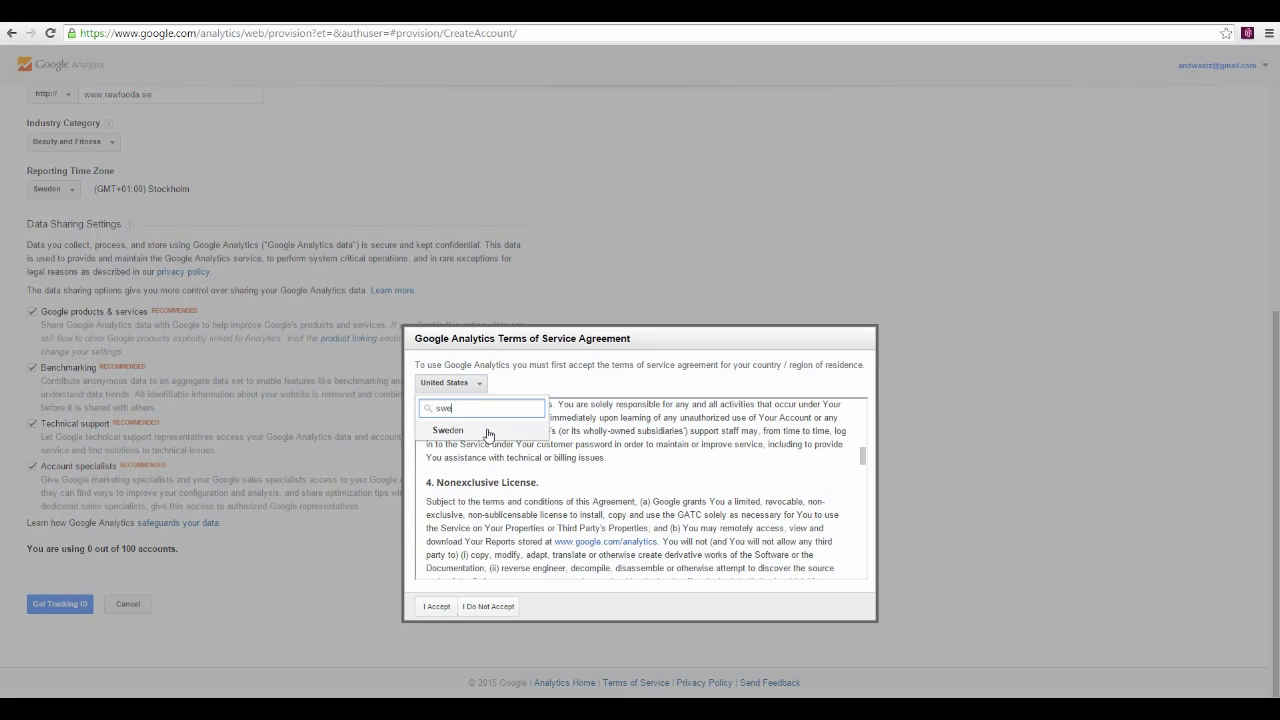
{"action": "left_click", "coordinate": [485, 428]}
Step: Skim through the Swedish Google Analytics terms of service and accept them
{"action": "scroll", "coordinate": [490, 452], "scroll_direction": "down", "scroll_amount": 1}
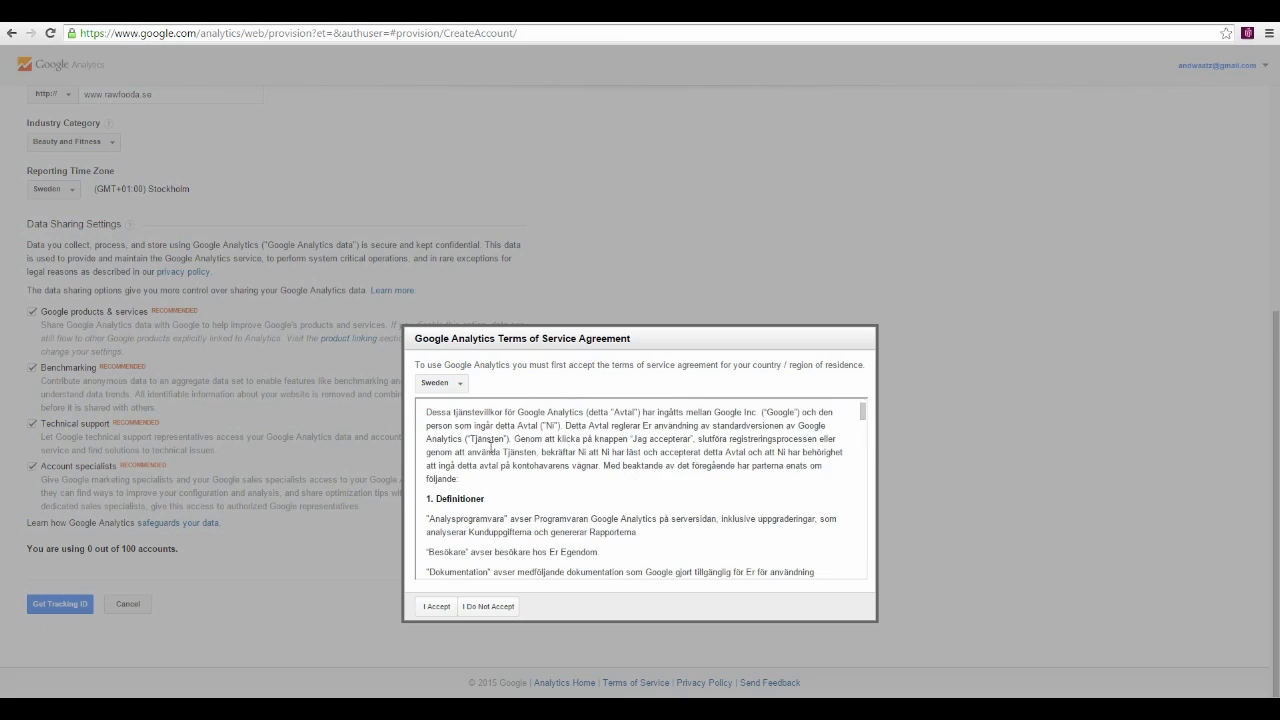
{"action": "scroll", "coordinate": [490, 452], "scroll_direction": "down", "scroll_amount": 8}
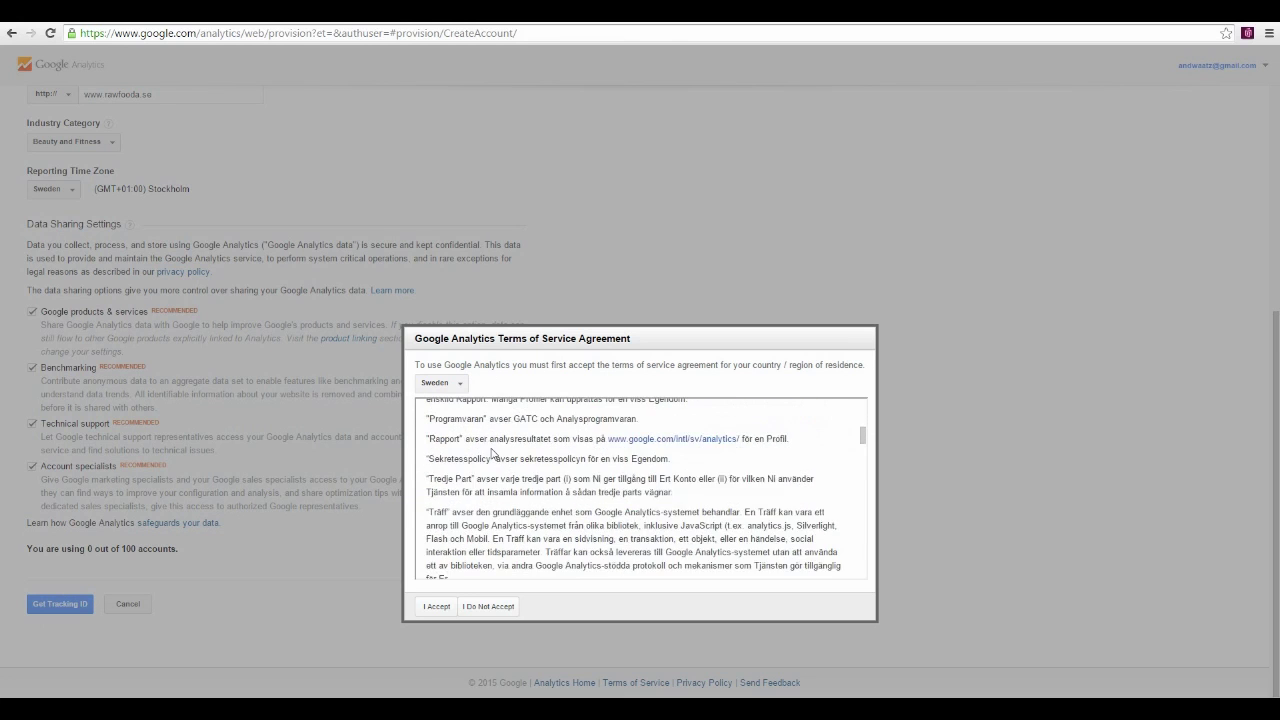
{"action": "scroll", "coordinate": [490, 452], "scroll_direction": "down", "scroll_amount": 8}
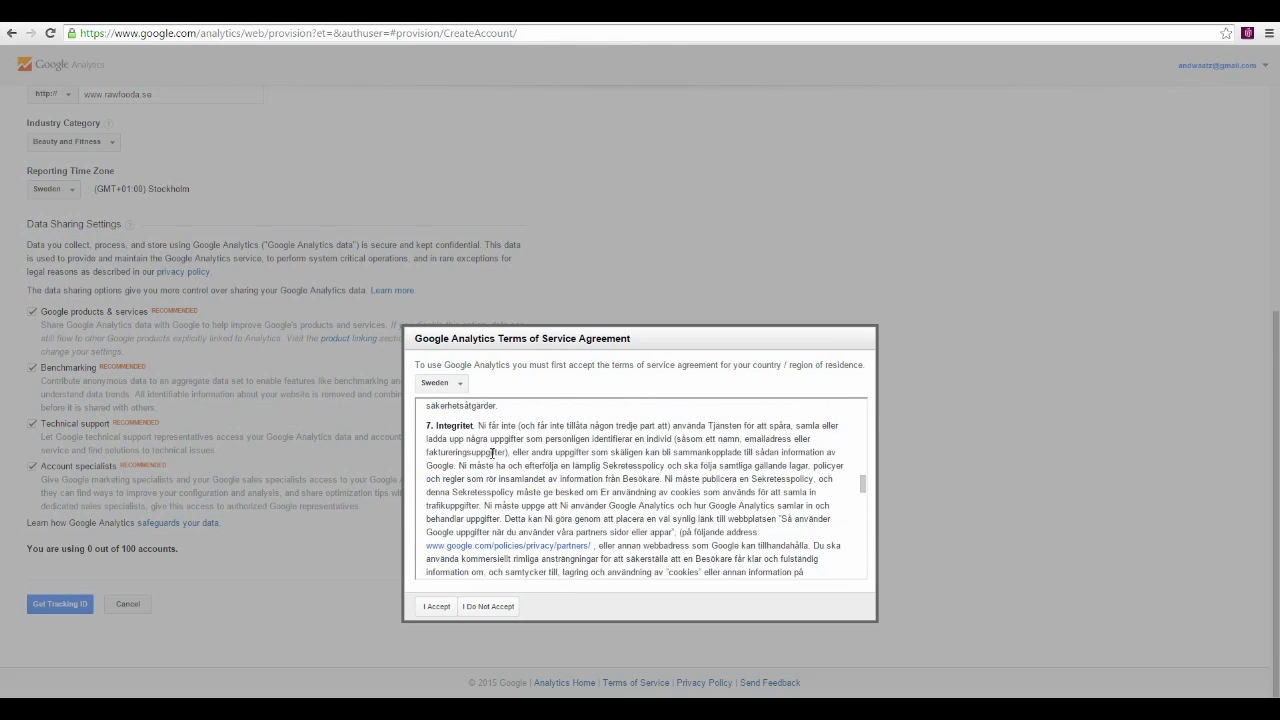
{"action": "scroll", "coordinate": [491, 453], "scroll_direction": "down", "scroll_amount": 3}
{"action": "scroll", "coordinate": [491, 456], "scroll_direction": "down", "scroll_amount": 6}
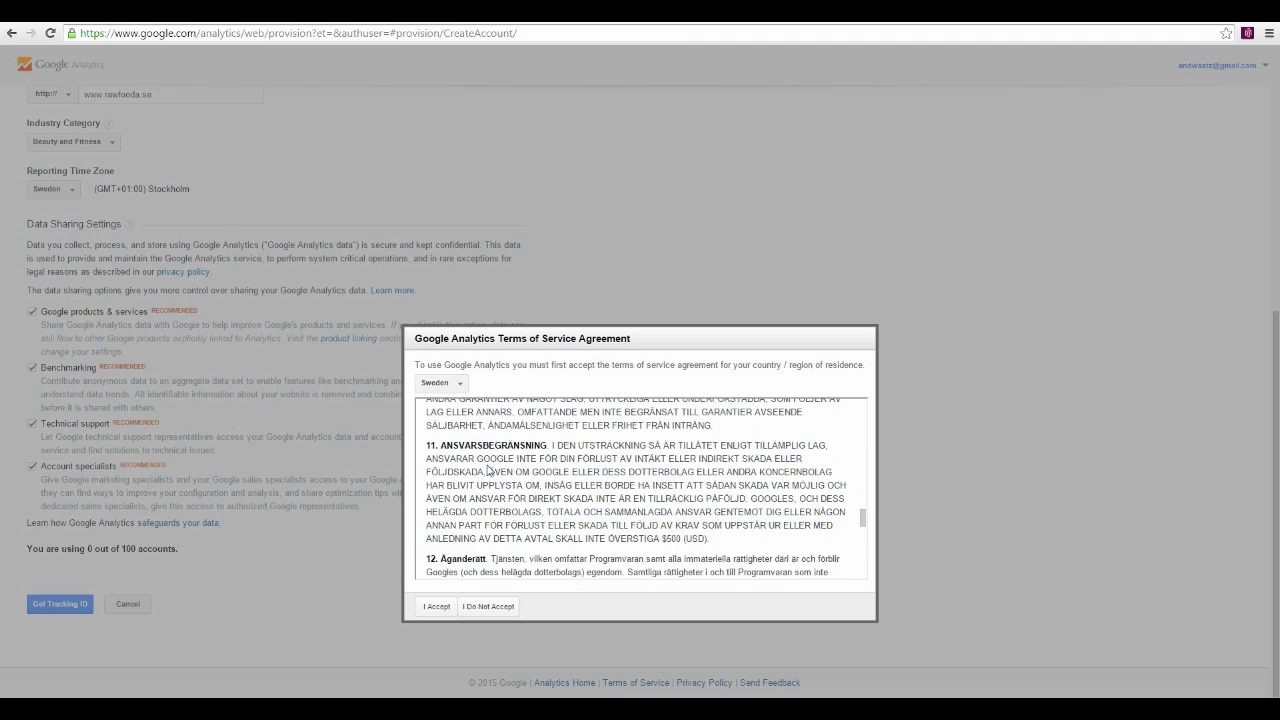
{"action": "left_click", "coordinate": [436, 606]}
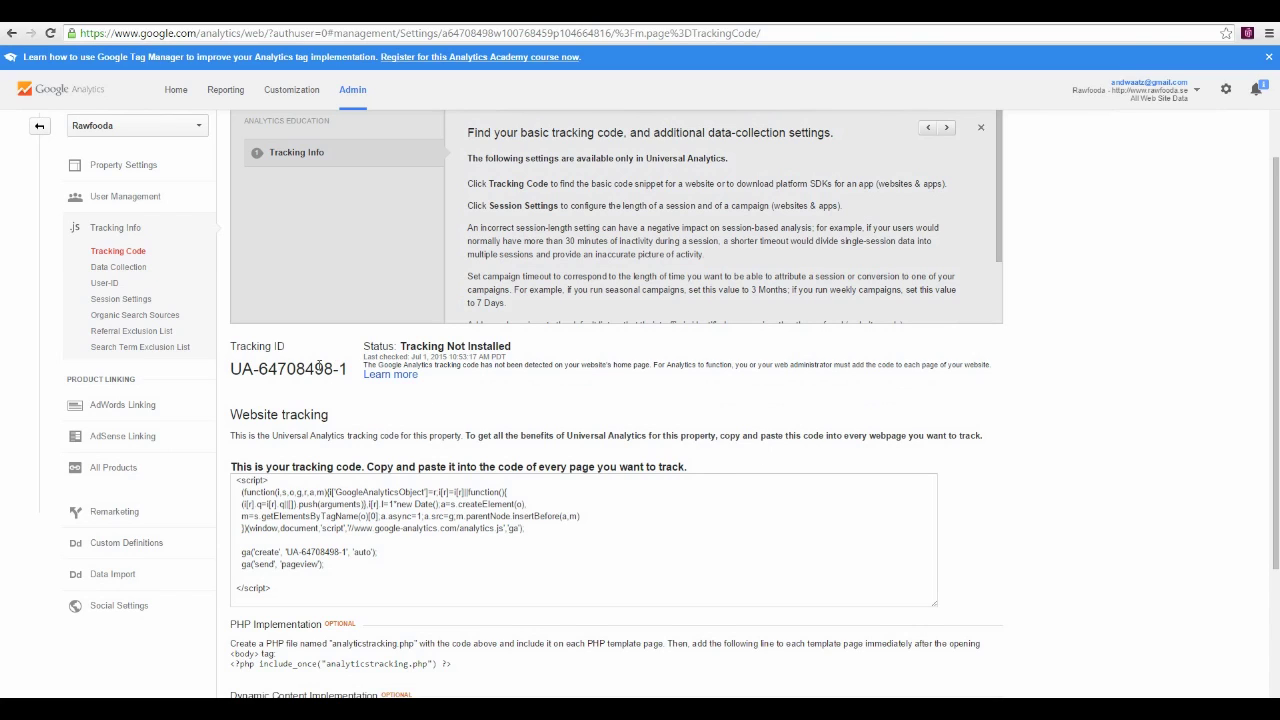
Step: Copy the complete website tracking script, from the opening to the closing script tag
{"action": "left_click", "coordinate": [293, 568]}
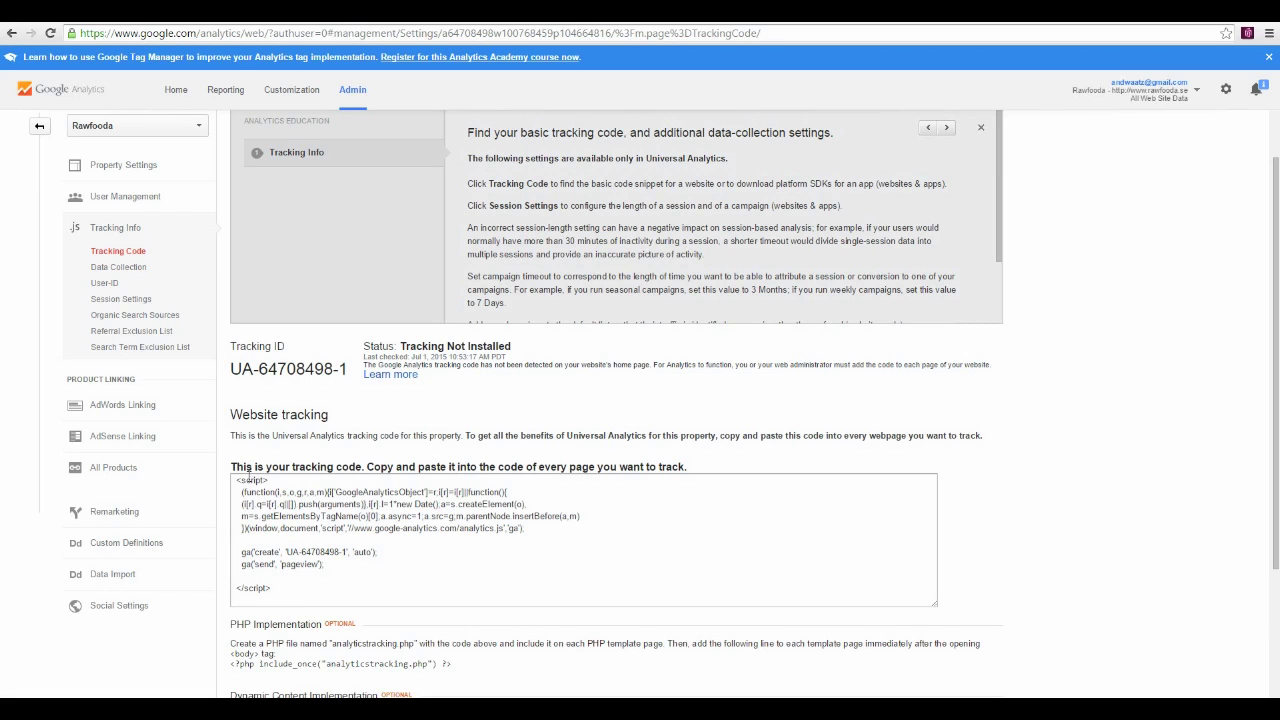
{"action": "left_click_drag", "start_coordinate": [235, 481], "coordinate": [350, 599]}
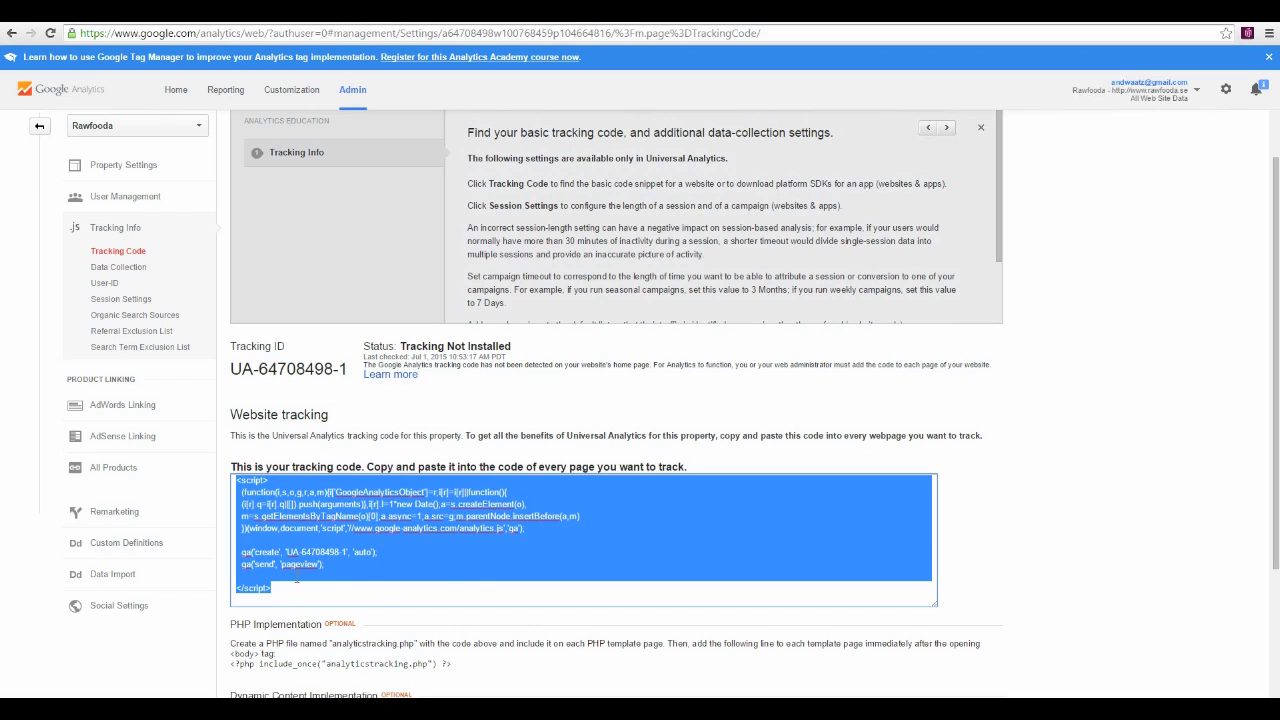
{"action": "left_click", "coordinate": [296, 579]}
{"action": "left_click_drag", "start_coordinate": [300, 590], "coordinate": [236, 481]}
{"action": "right_click", "coordinate": [254, 500]}
{"action": "left_click", "coordinate": [298, 328]}
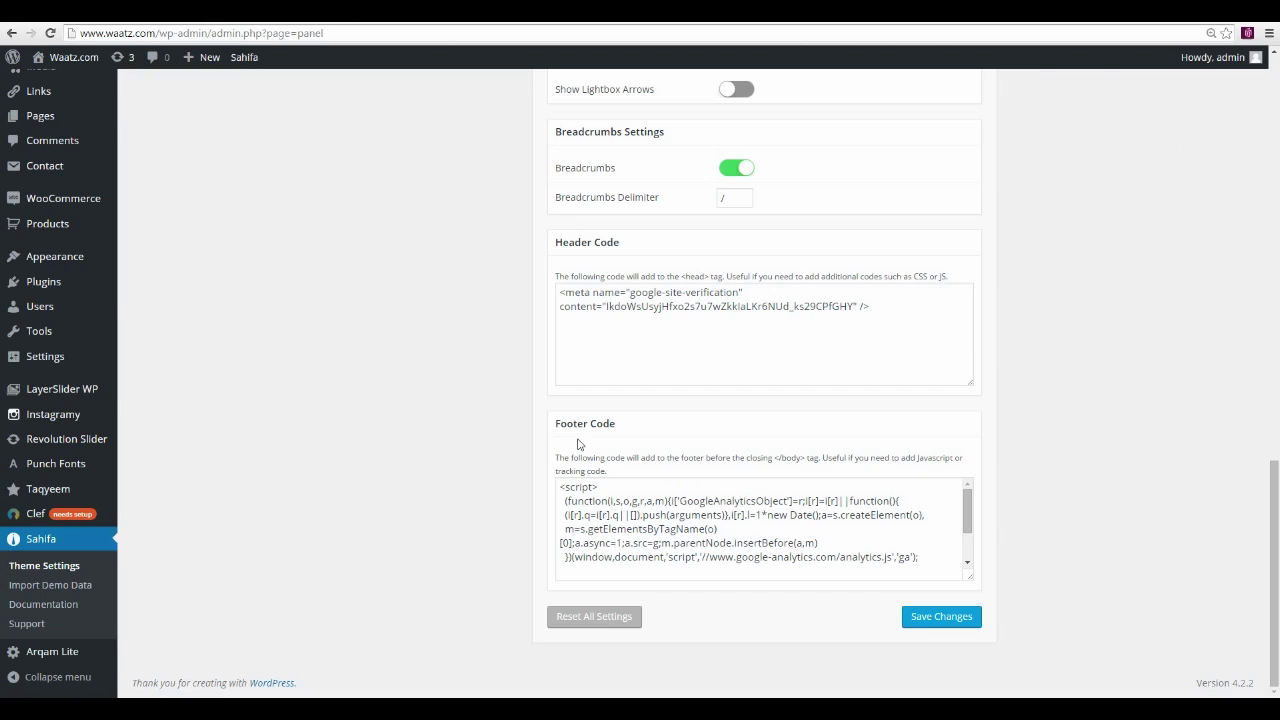
Step: Reopen the Sahifa theme settings on the Waatz.com WordPress site and look through the General Settings
{"action": "left_click", "coordinate": [55, 567]}
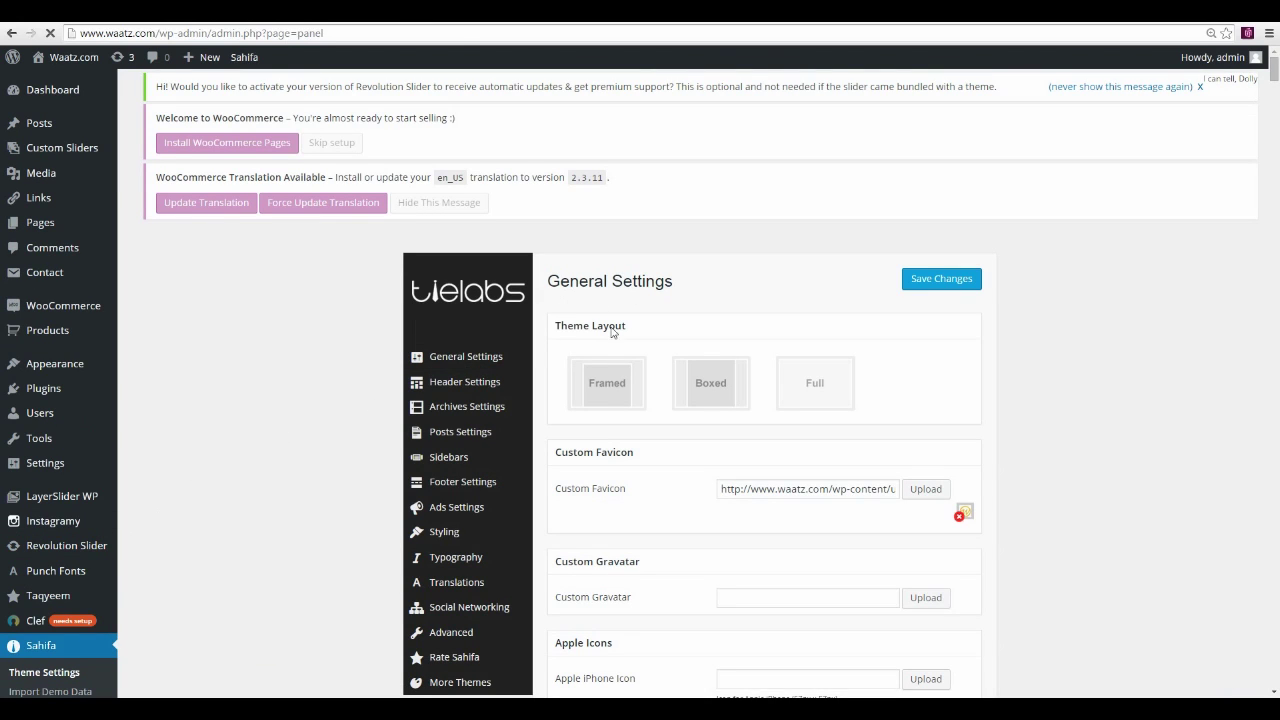
{"action": "scroll", "coordinate": [590, 405], "scroll_direction": "down", "scroll_amount": 20}
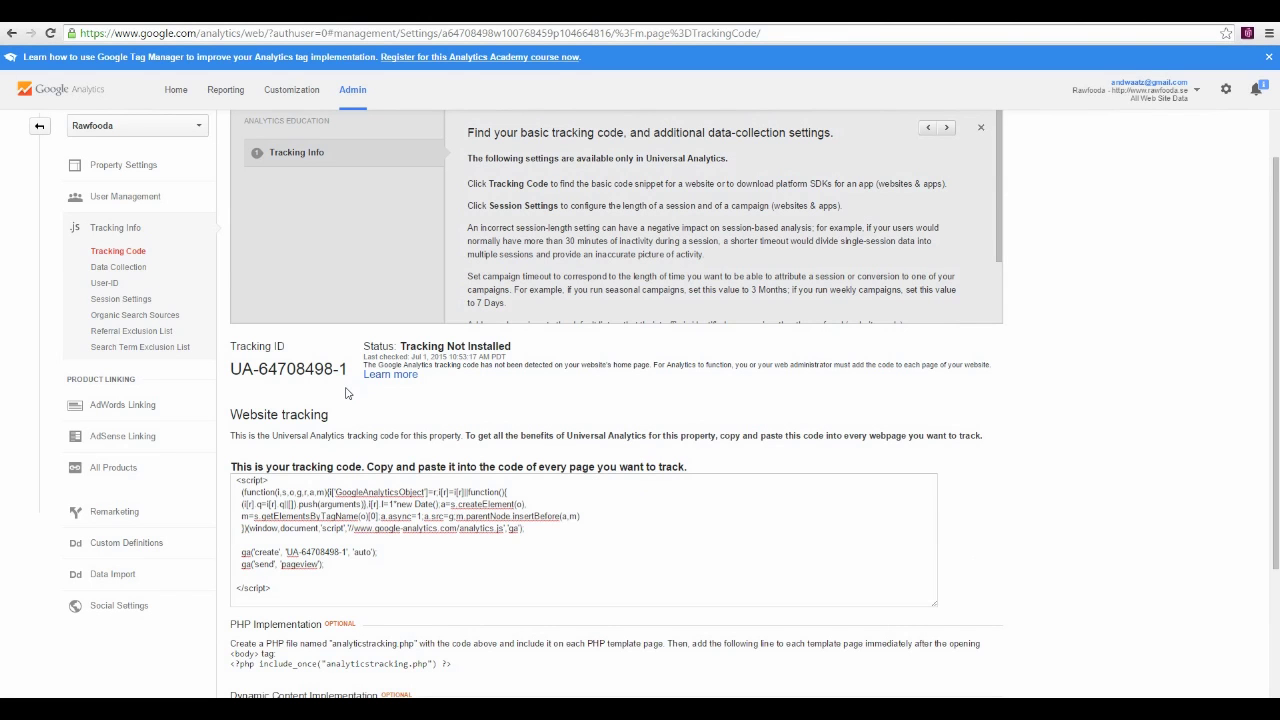
Step: Copy the property's tracking ID from the Google Analytics tracking code page
{"action": "left_click_drag", "start_coordinate": [231, 370], "coordinate": [347, 370]}
{"action": "right_click", "coordinate": [327, 372]}
{"action": "left_click", "coordinate": [345, 380]}
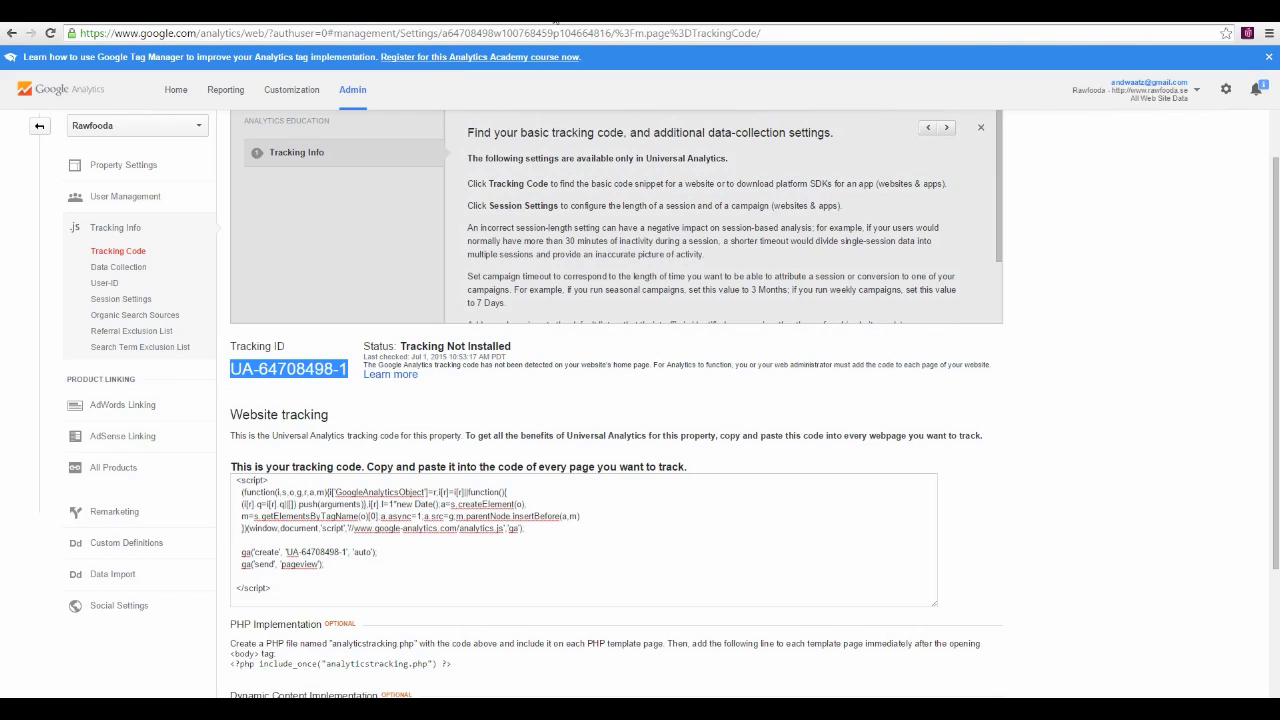
Step: Switch to the rawfooda.se WordPress admin and search the plugins available to add for "google analytics"
{"action": "left_click", "coordinate": [555, 18]}
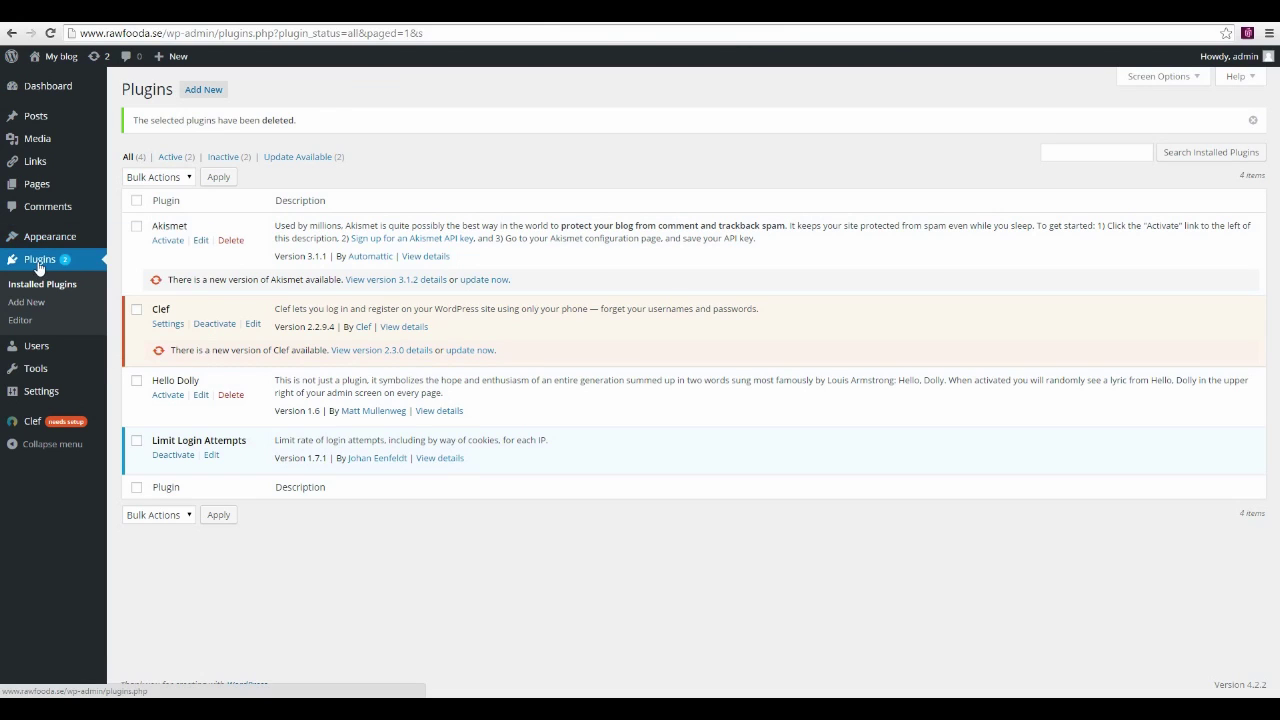
{"action": "left_click", "coordinate": [30, 305]}
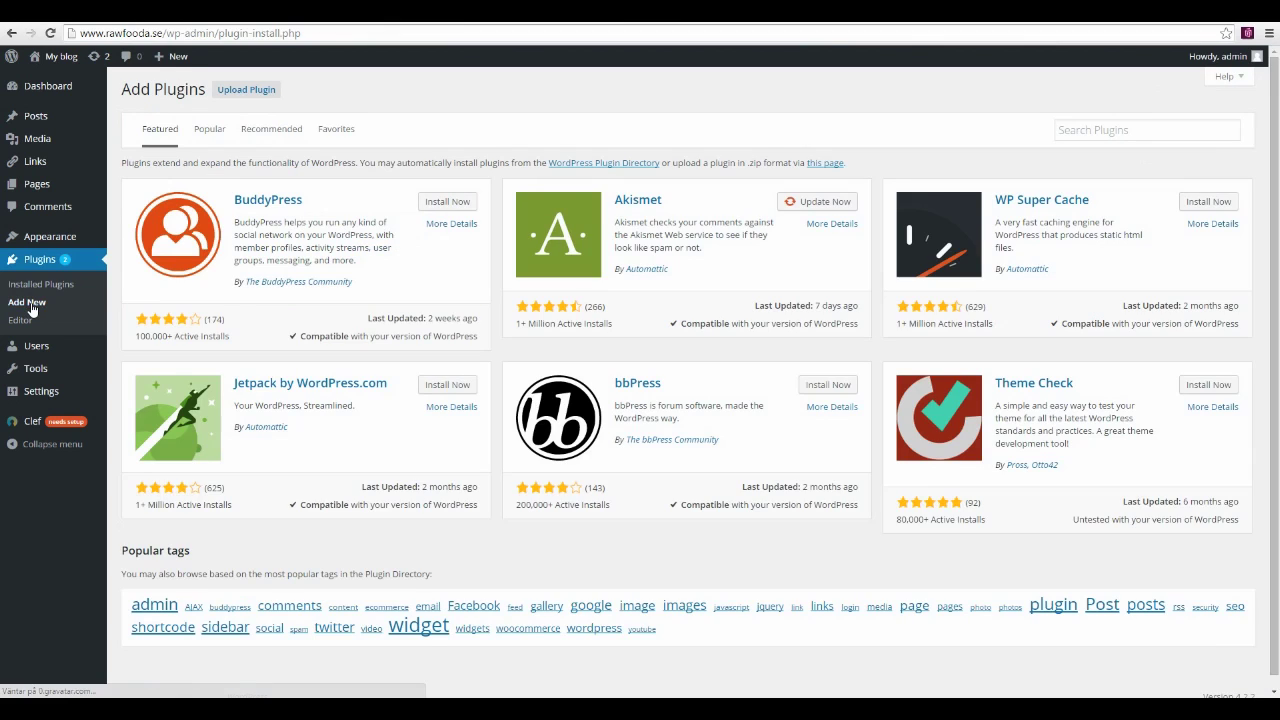
{"action": "left_click", "coordinate": [1073, 129]}
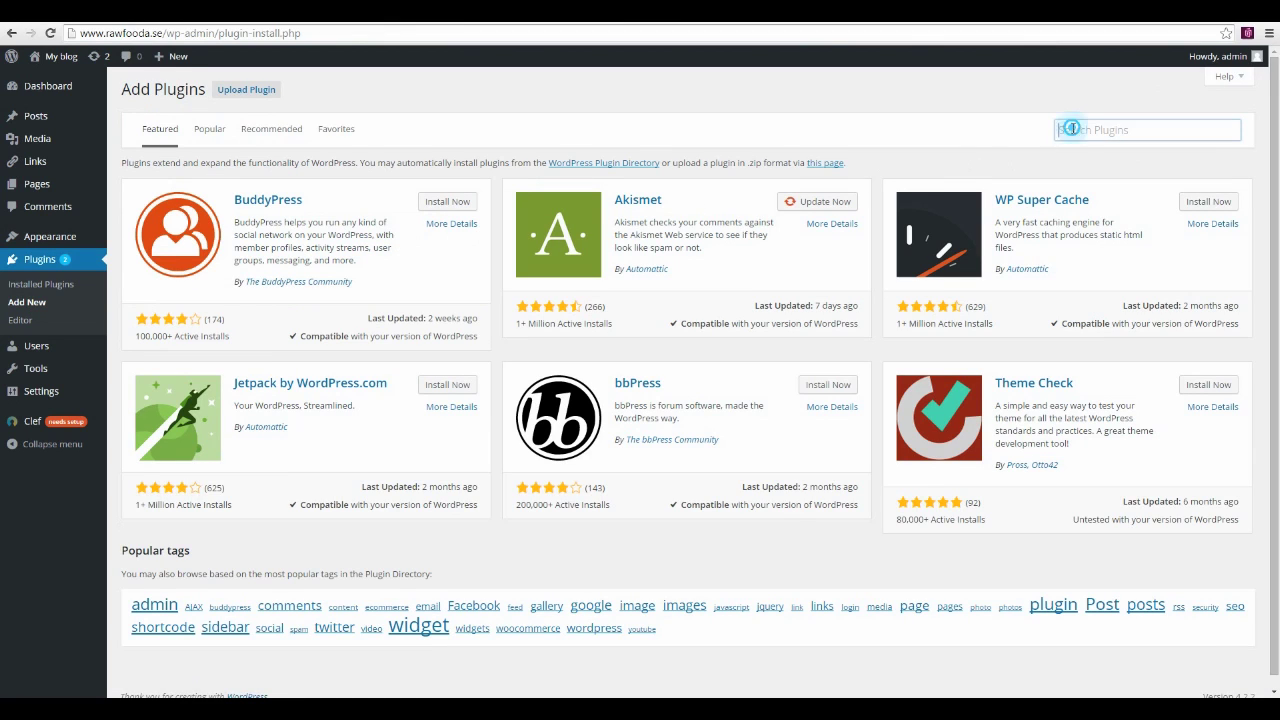
{"action": "type", "text": "goo"}
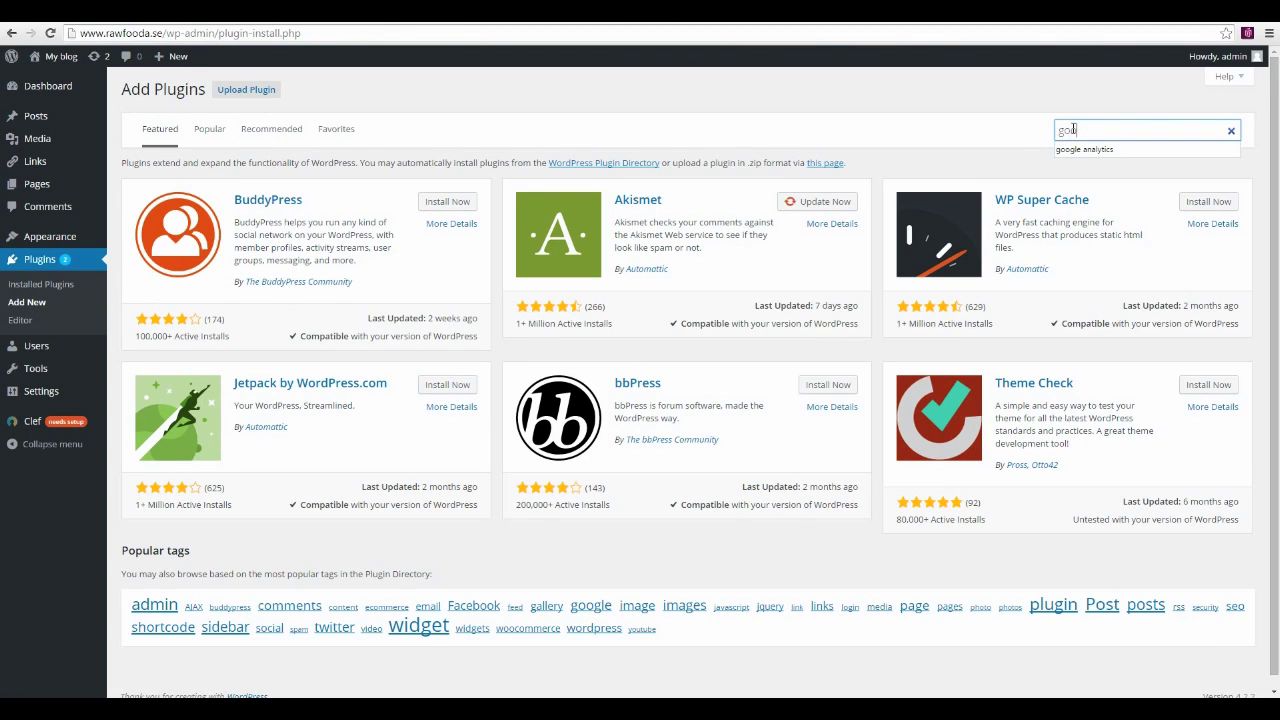
{"action": "type", "text": "gle analytics"}
{"action": "key", "text": "Return"}
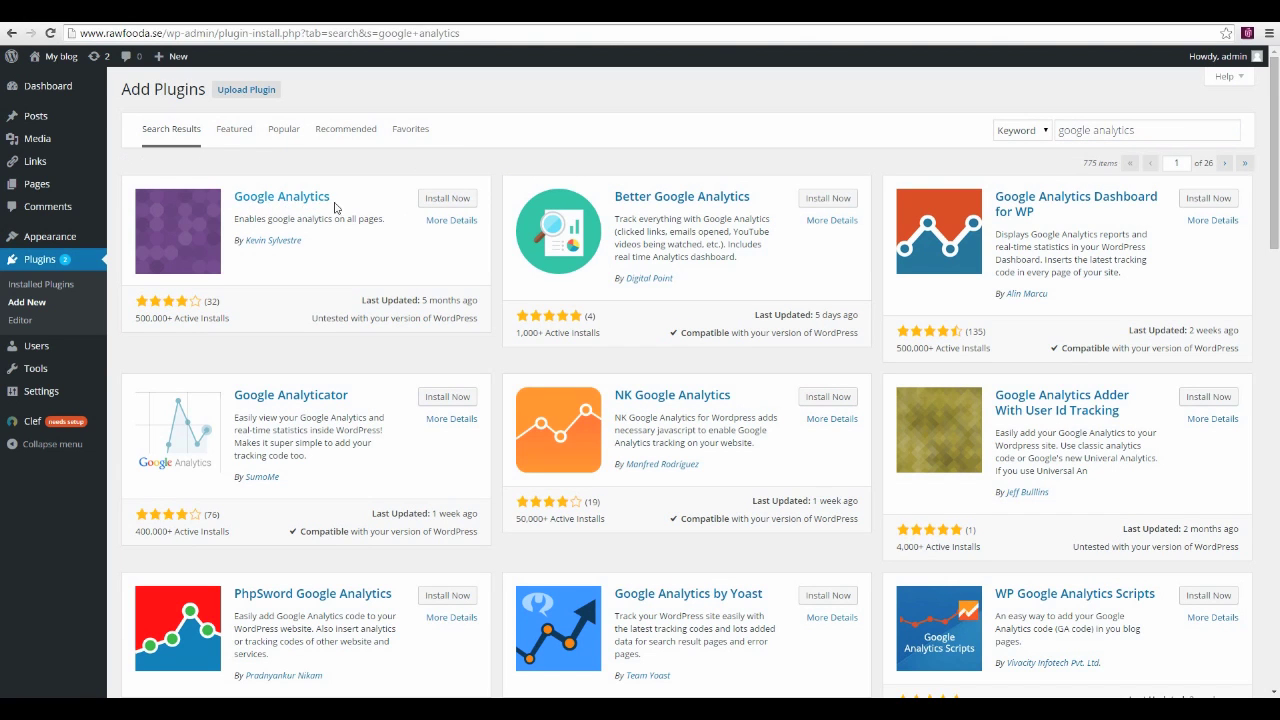
Step: Install the first Google Analytics plugin in the search results and activate it on the rawfooda.se site
{"action": "left_click", "coordinate": [443, 203]}
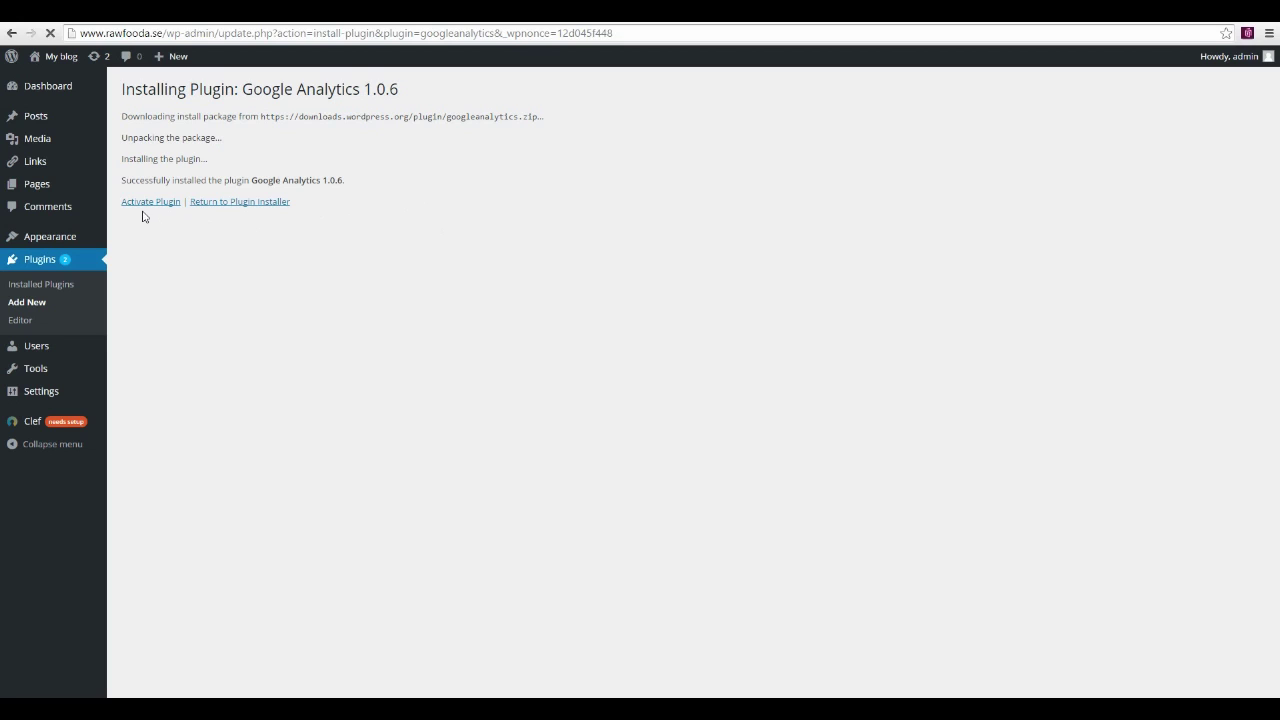
{"action": "left_click", "coordinate": [145, 204]}
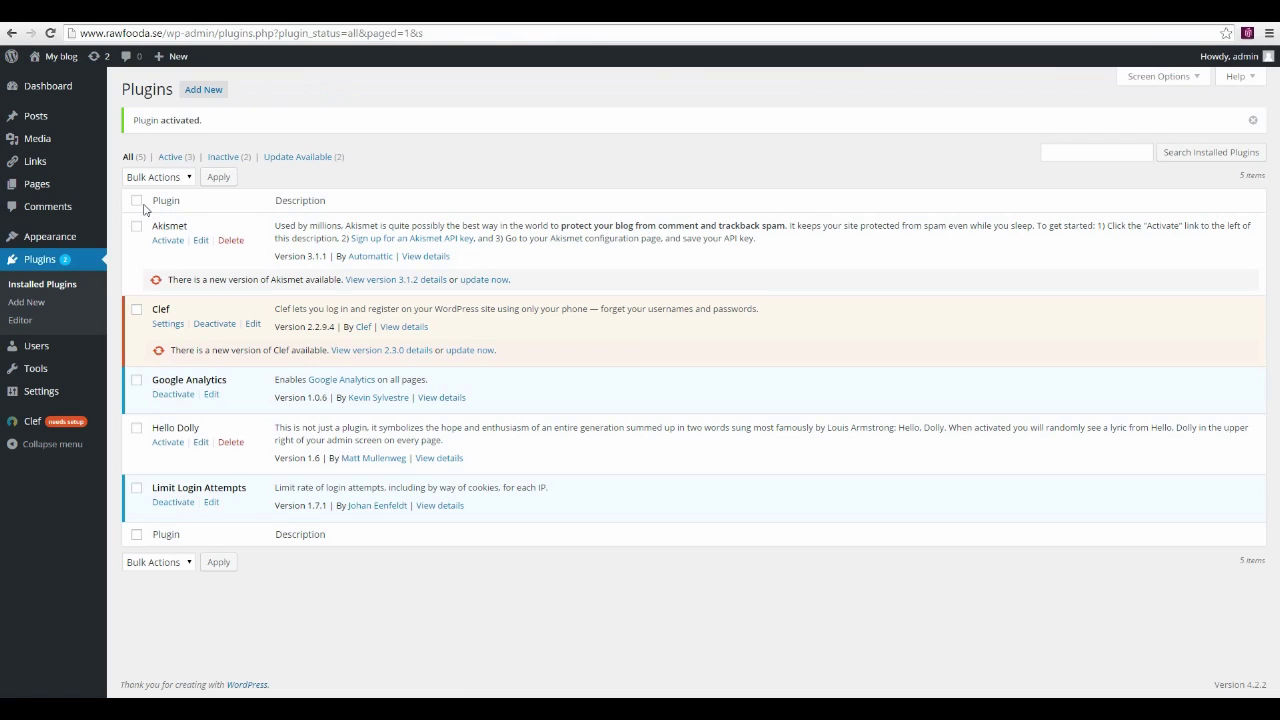
Step: In the Google Analytics plugin's settings, replace the placeholder Web Property ID with the copied tracking ID and save the changes
{"action": "mouse_move", "coordinate": [44, 398]}
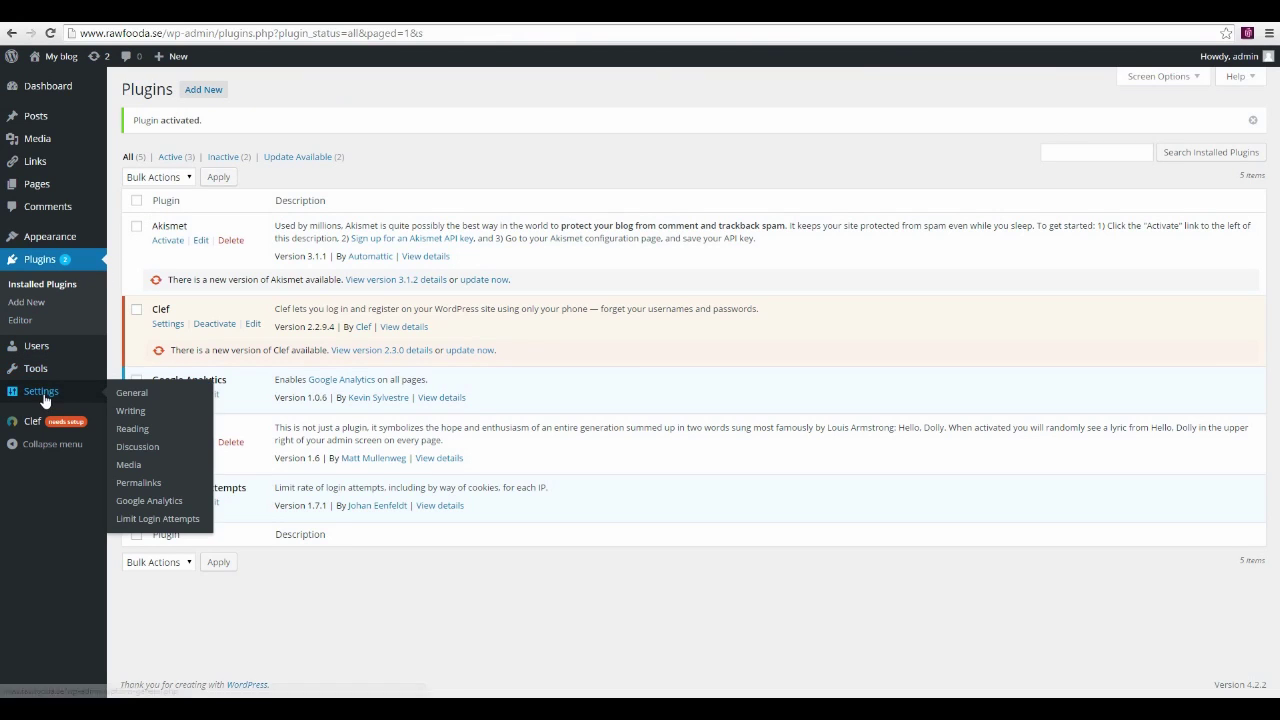
{"action": "left_click", "coordinate": [157, 503]}
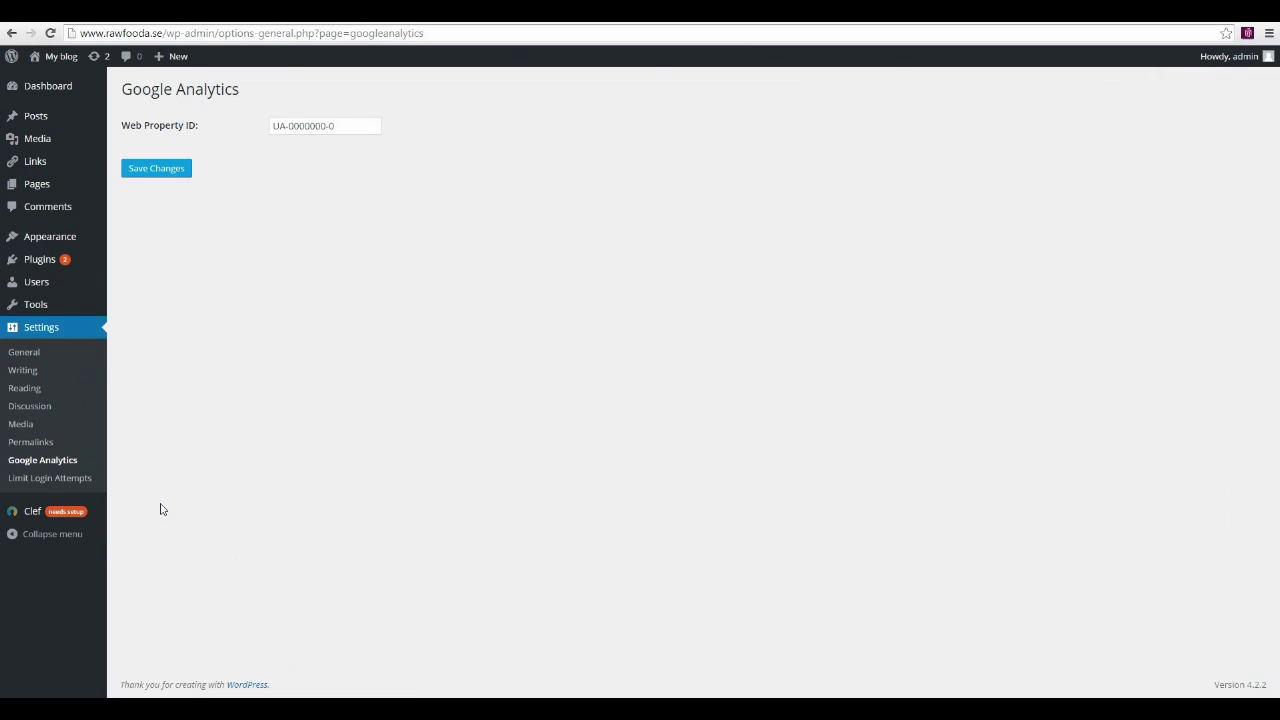
{"action": "left_click_drag", "start_coordinate": [346, 126], "coordinate": [272, 128]}
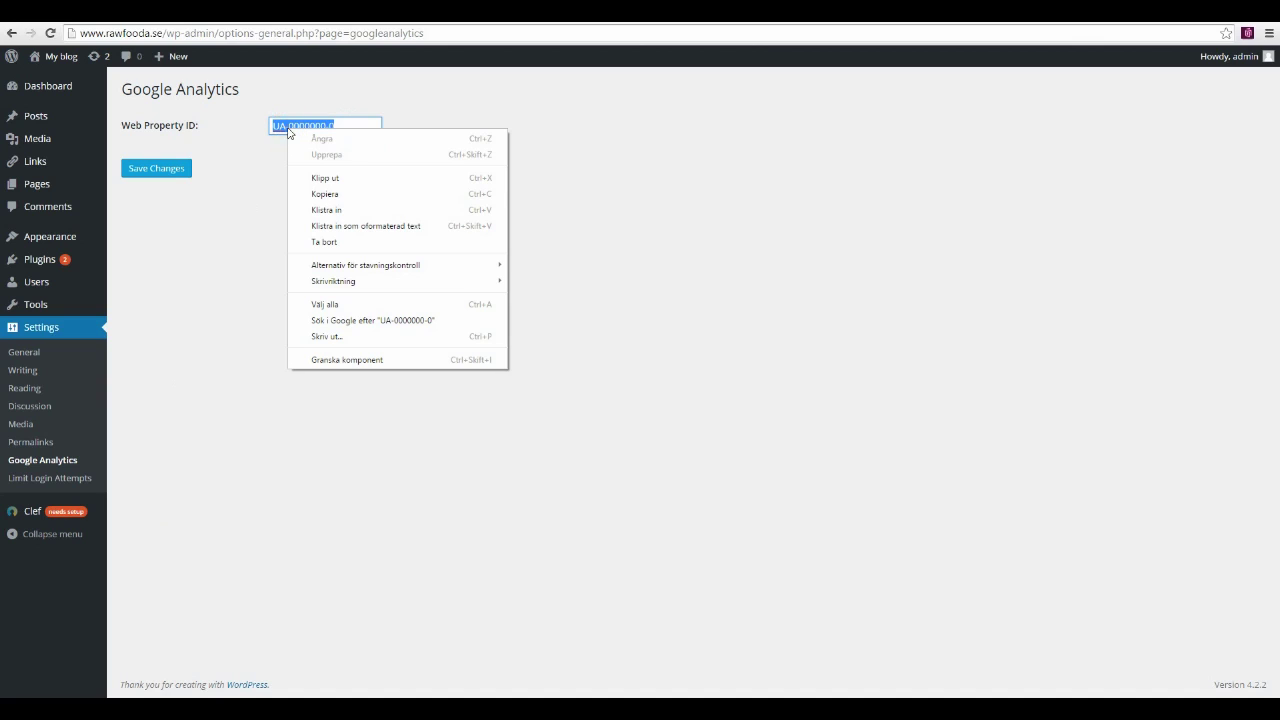
{"action": "left_click", "coordinate": [322, 210]}
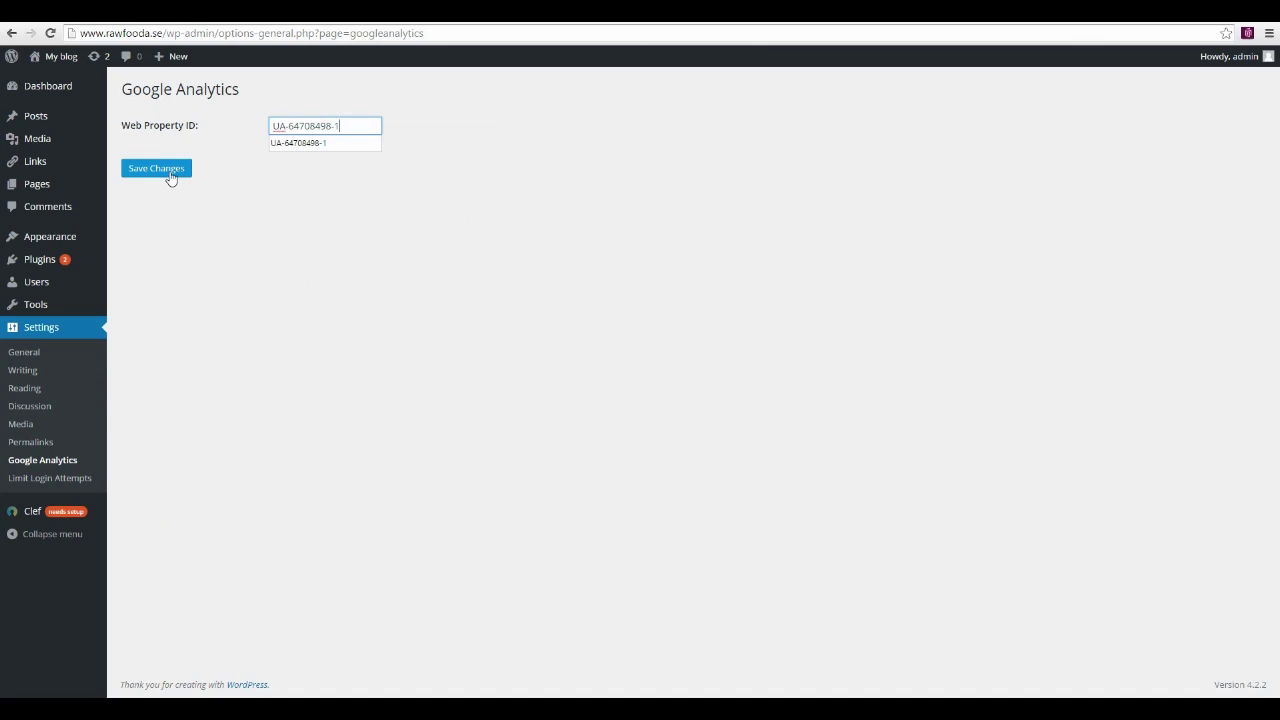
{"action": "left_click", "coordinate": [157, 169]}
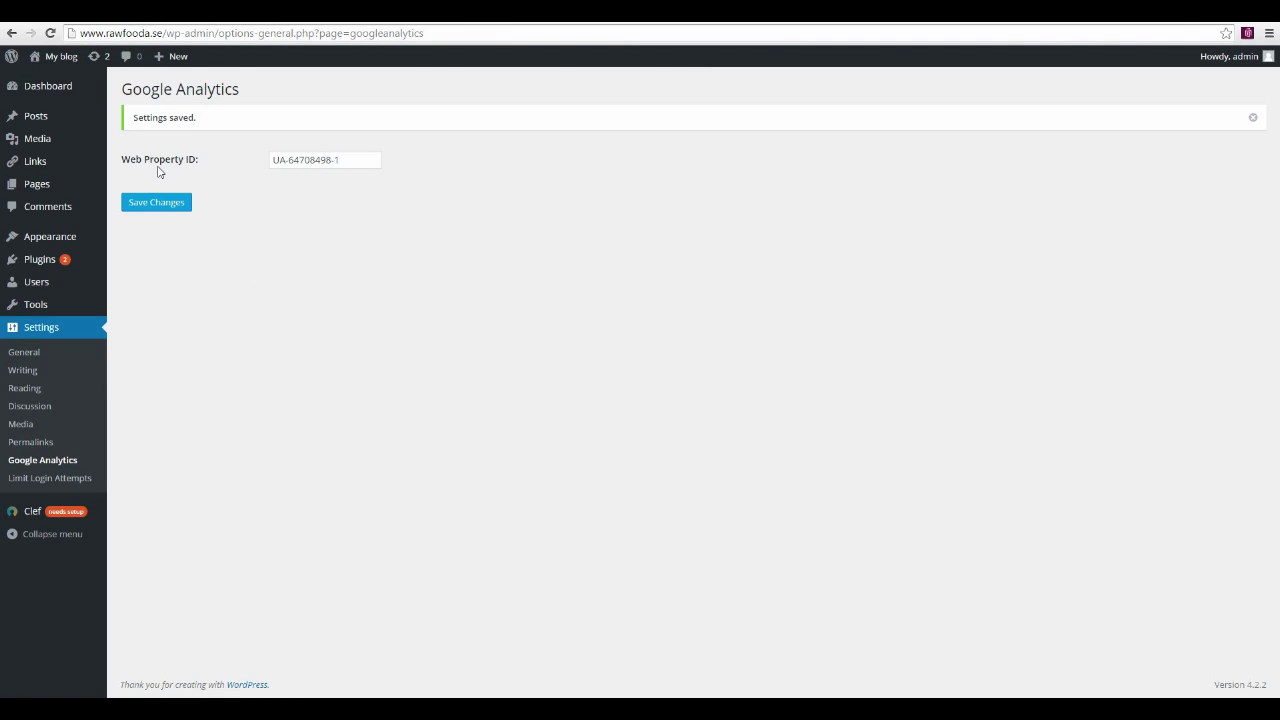
Step: Switch to Google Analytics and open the Real-Time reports for Rawfooda's All Web Site Data view
{"action": "left_click", "coordinate": [178, 22]}
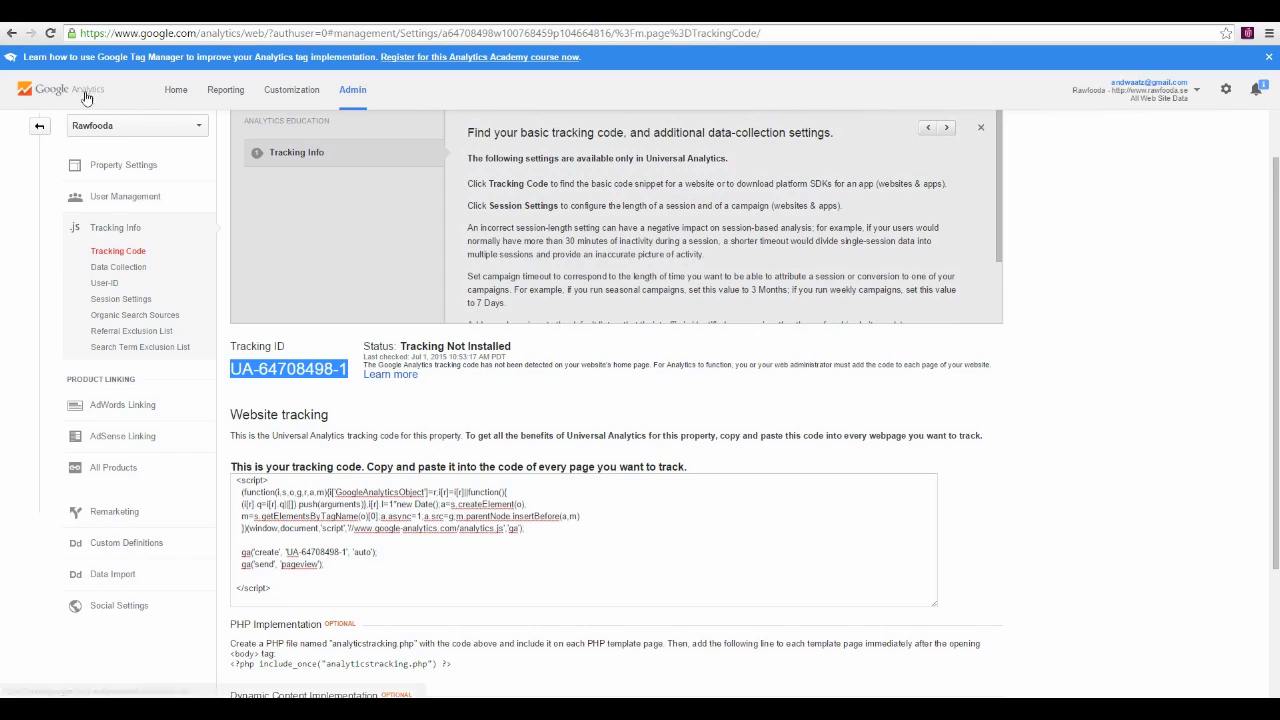
{"action": "left_click", "coordinate": [176, 92]}
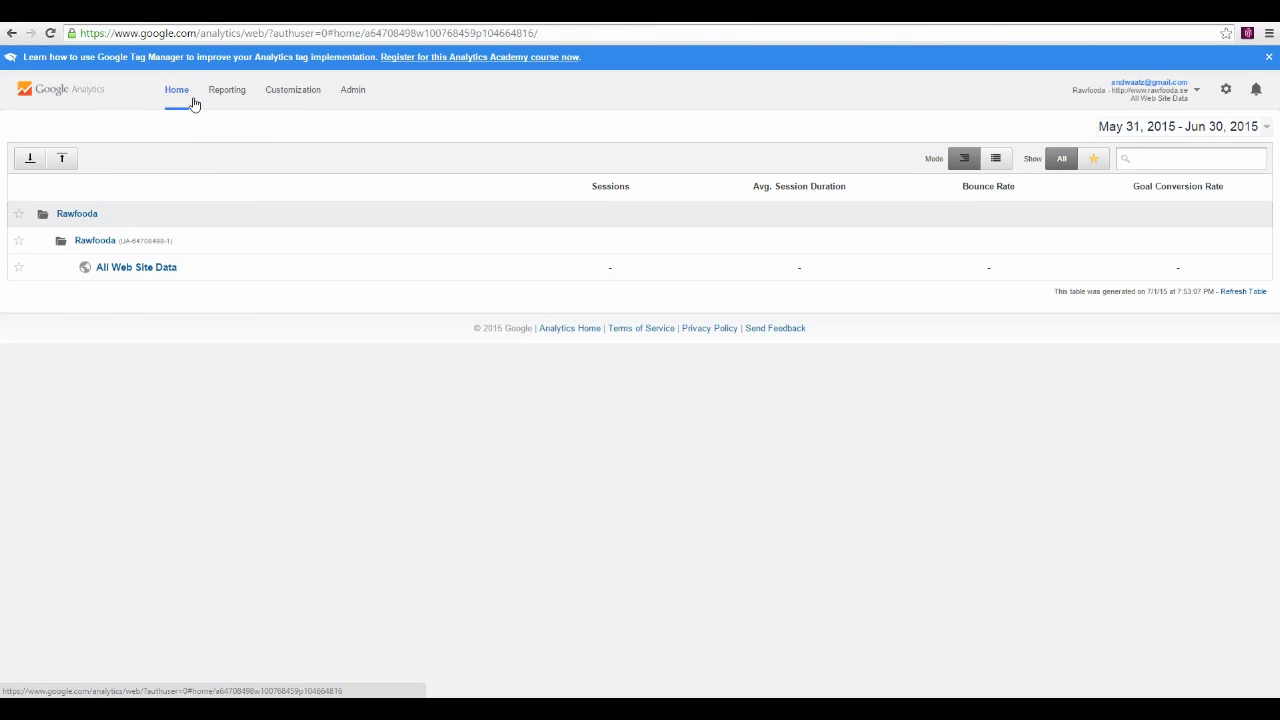
{"action": "left_click", "coordinate": [98, 240]}
{"action": "left_click", "coordinate": [100, 241]}
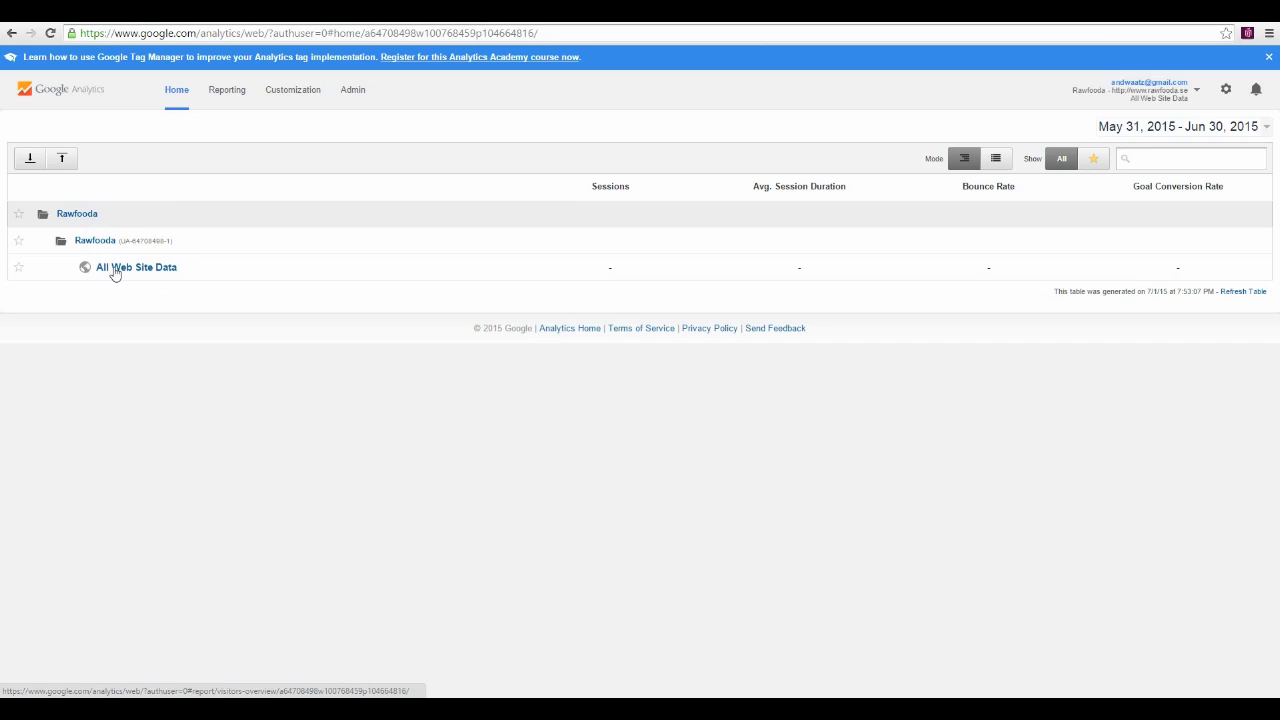
{"action": "left_click", "coordinate": [115, 272]}
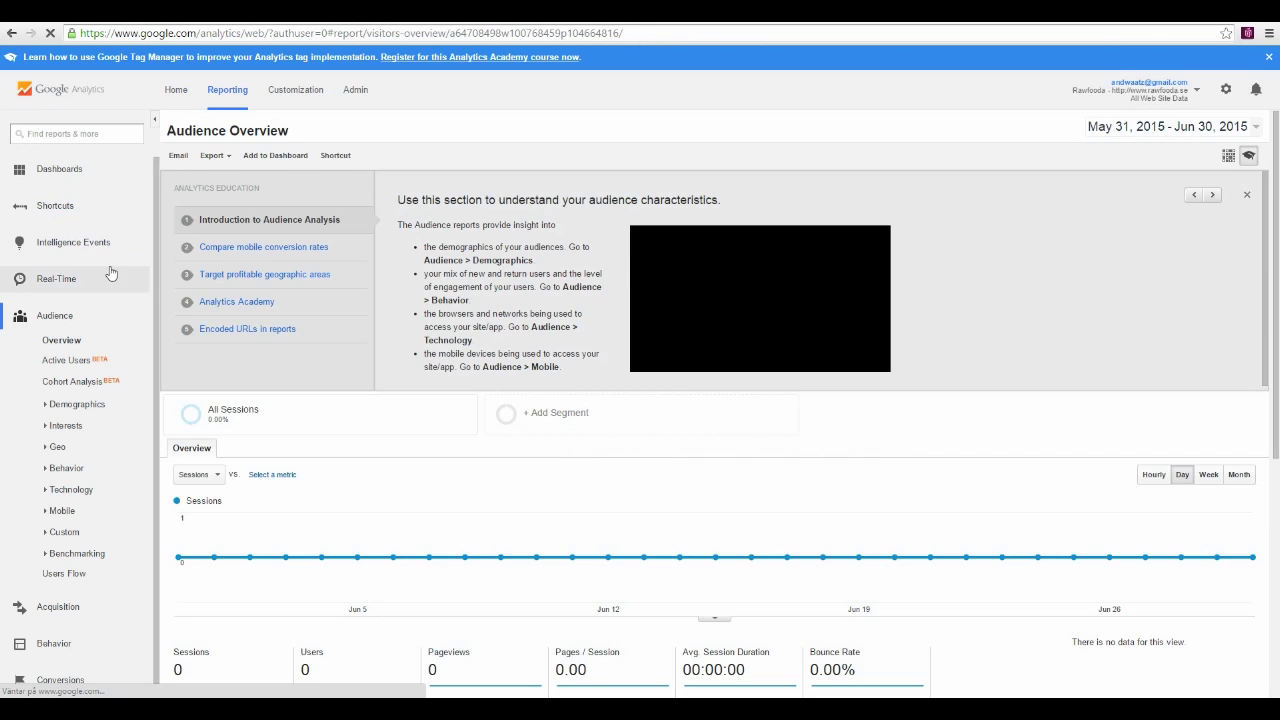
{"action": "left_click", "coordinate": [60, 282]}
{"action": "left_click", "coordinate": [60, 302]}
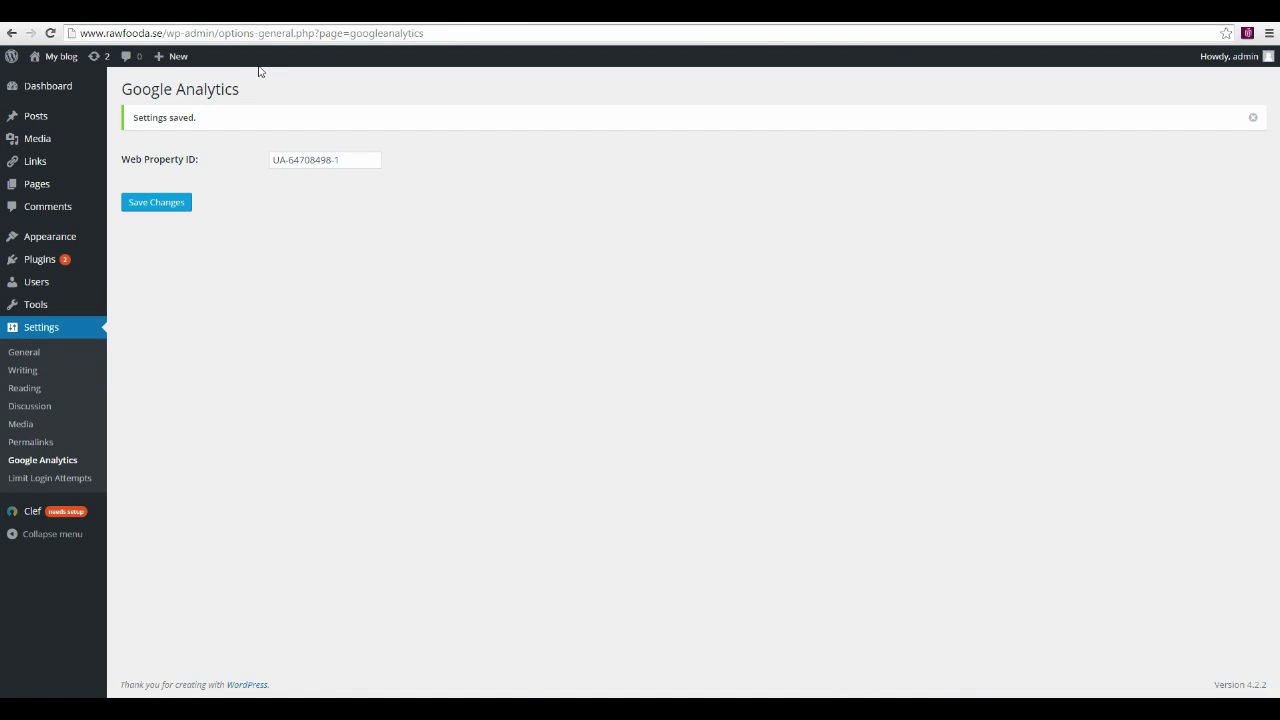
Step: Return to the rawfooda.se WordPress site, visit its public home page and reload it through the site title
{"action": "left_click", "coordinate": [68, 60]}
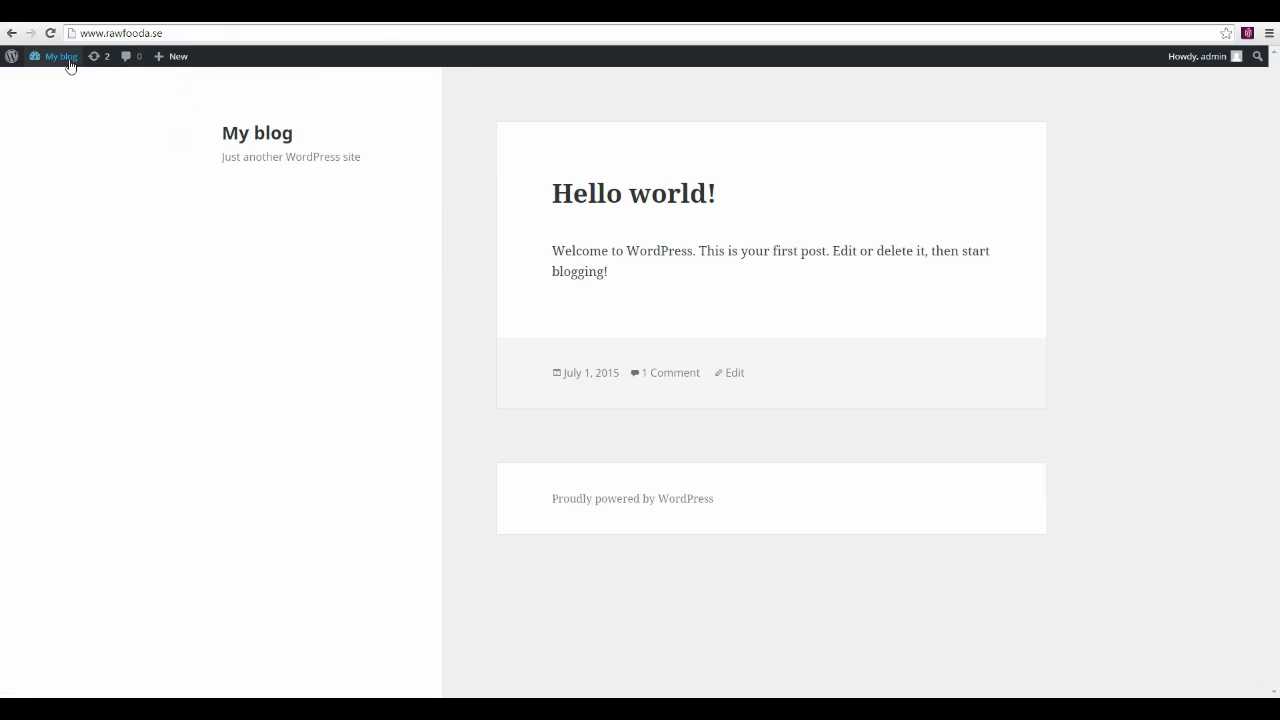
{"action": "left_click", "coordinate": [275, 140]}
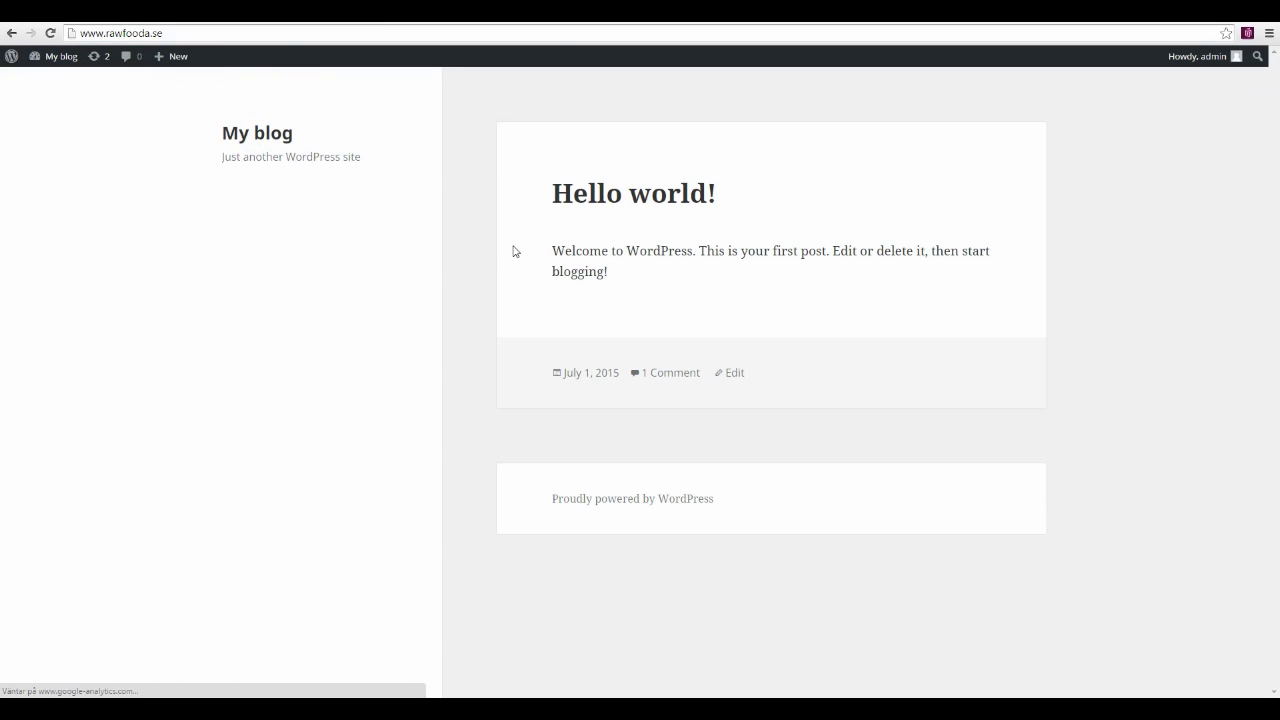
{"action": "left_click", "coordinate": [252, 138]}
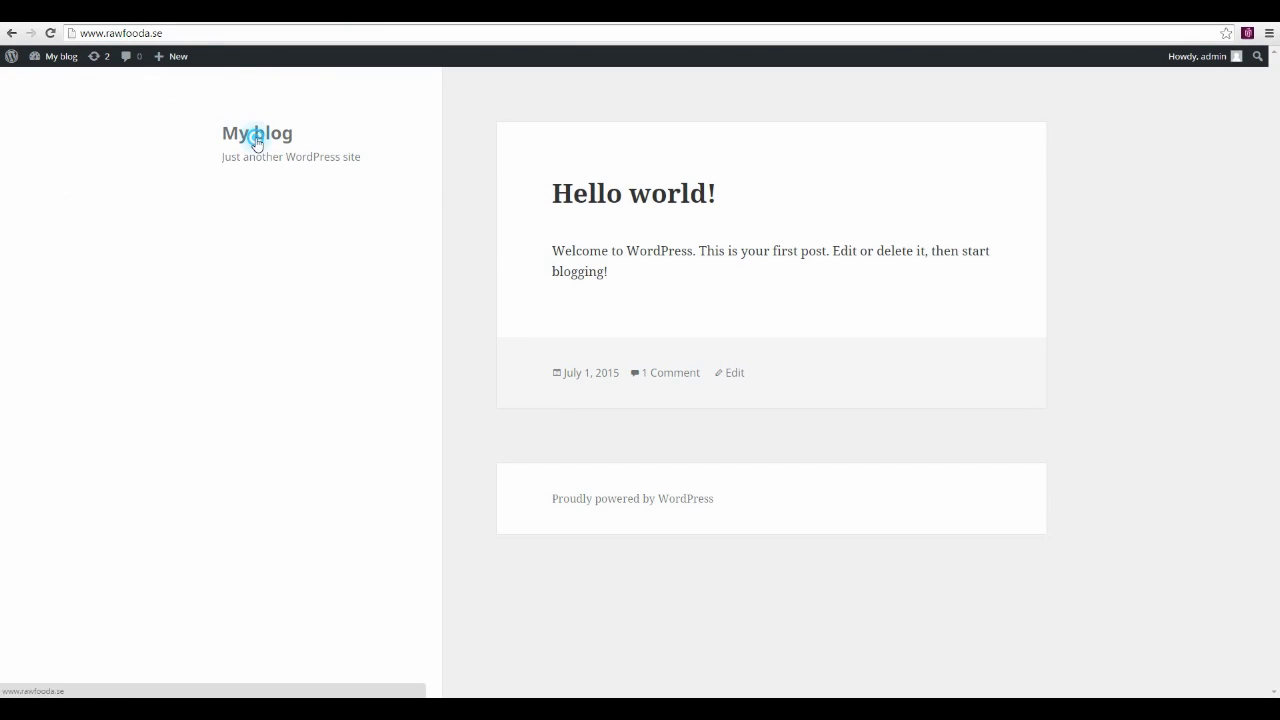